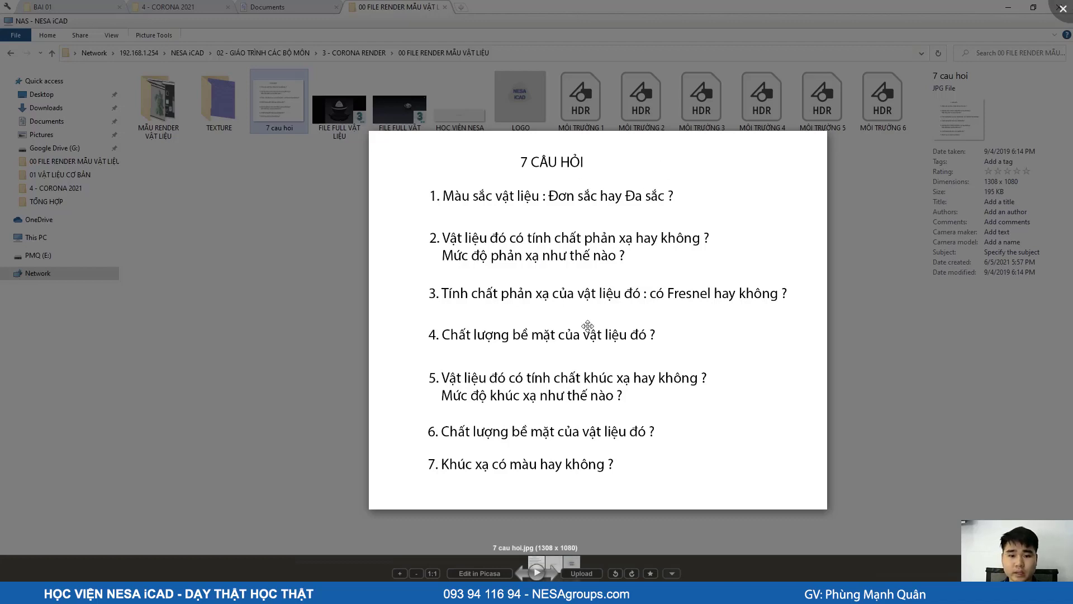
# Step: Enlarge the "7 CÂU HỎI" image to read its questions about material properties, and close it
pyautogui.moveTo(587, 326); pyautogui.dragTo(557, 285)
pyautogui.scroll(1, 558, 285)
pyautogui.scroll(1, 447, 146)
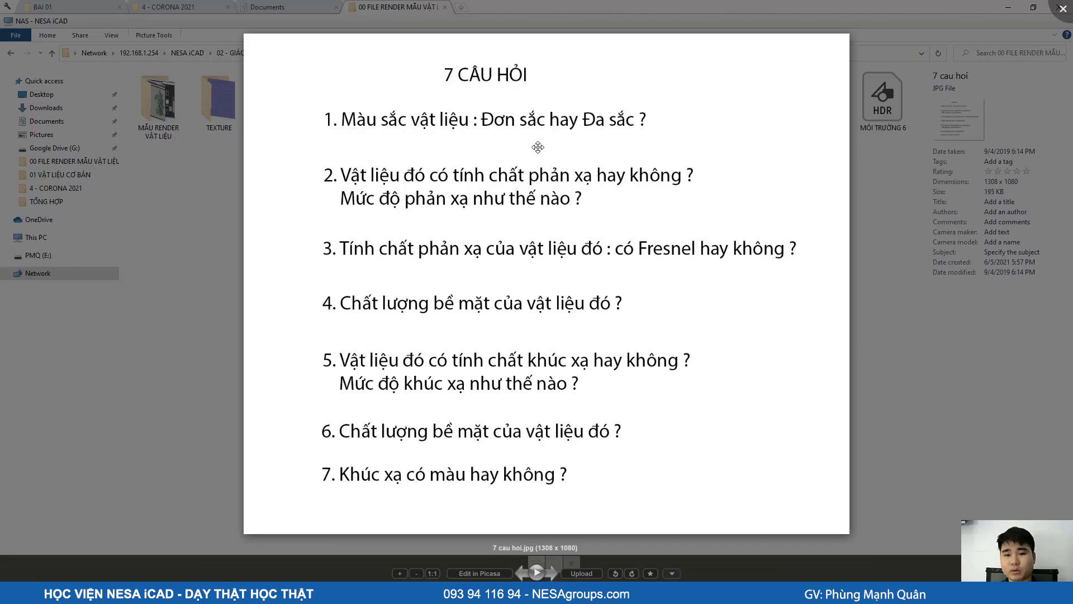
pyautogui.press('Escape')
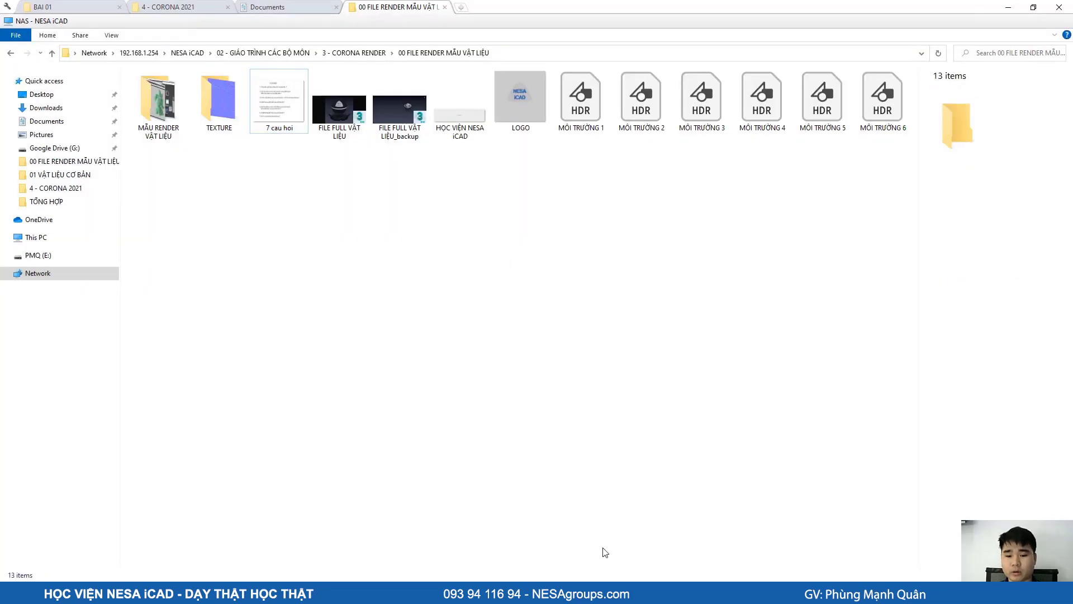
# Step: Switch to 3ds Max and bring up the Corona render window and the Slate Material Editor
pyautogui.hotkey('alt', 'Tab')
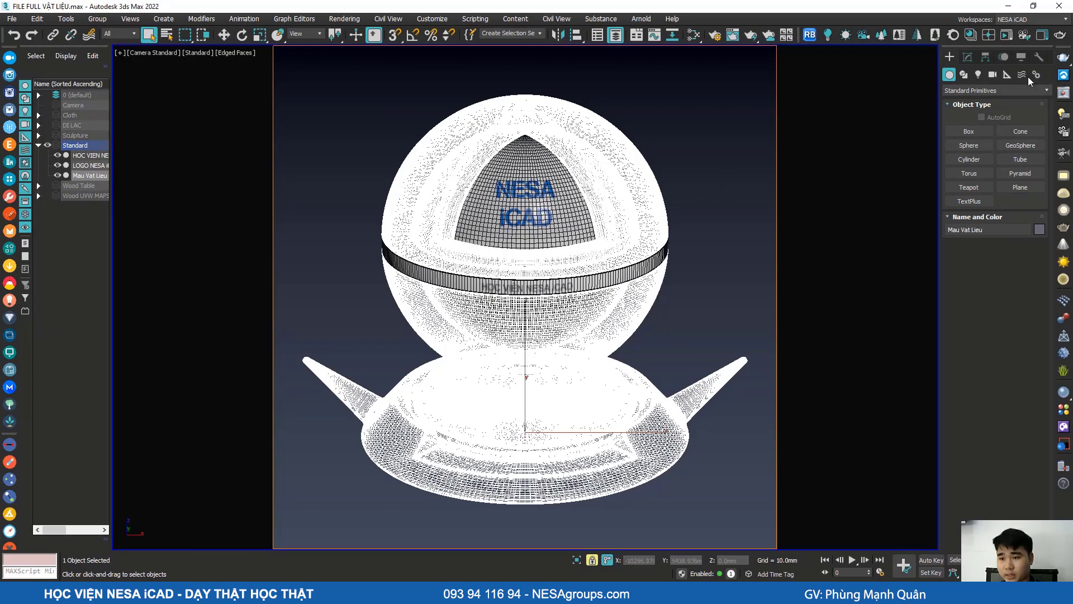
pyautogui.click(1043, 35)
pyautogui.moveTo(411, 59)
pyautogui.mouseDown()
pyautogui.moveTo(405, 86)
pyautogui.moveTo(414, 77)
pyautogui.moveTo(435, 86)
pyautogui.moveTo(408, 60)
pyautogui.mouseUp()
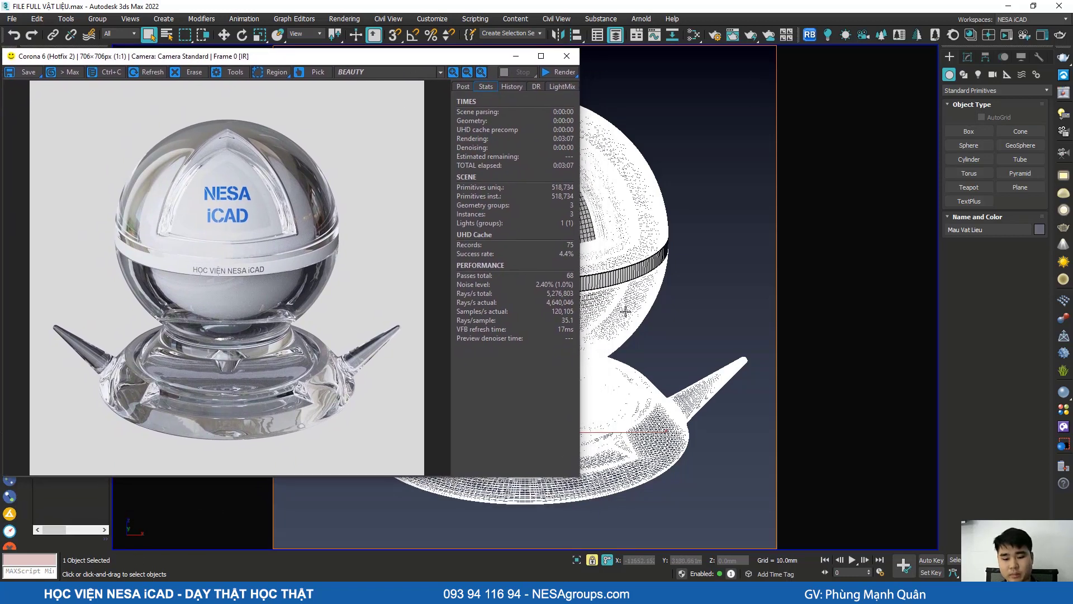
pyautogui.press('m')
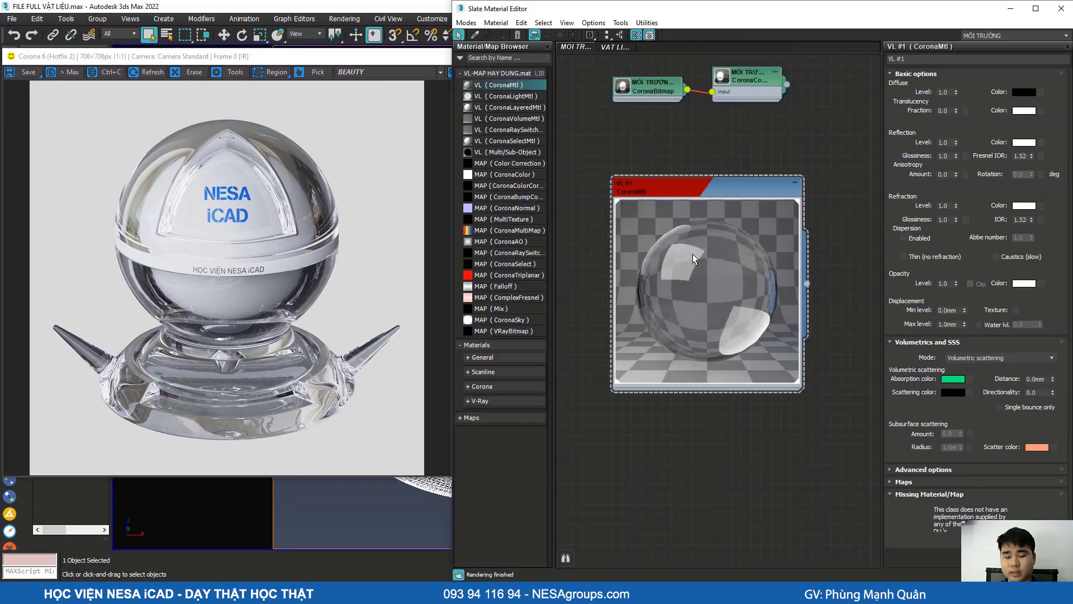
# Step: Delete the VL #1 CoronaMtl node from the material view
pyautogui.scroll(-2, 703, 198)
pyautogui.scroll(4, 703, 199)
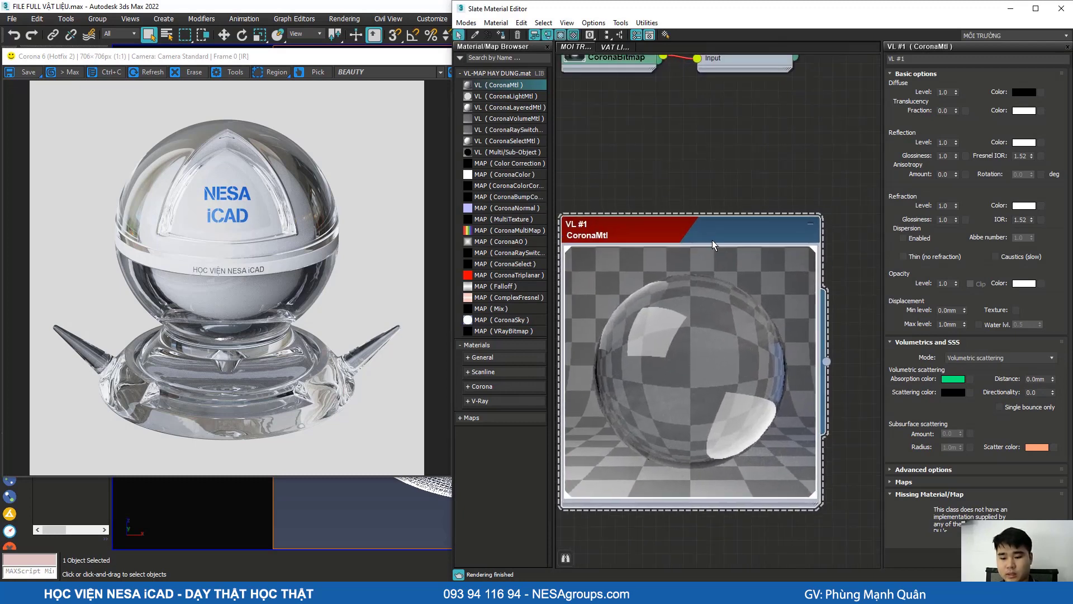
pyautogui.press('Delete')
# Step: Collapse the VL-MAP HAY DUNG.mat library and the Materials group in the material browser
pyautogui.click(508, 74)
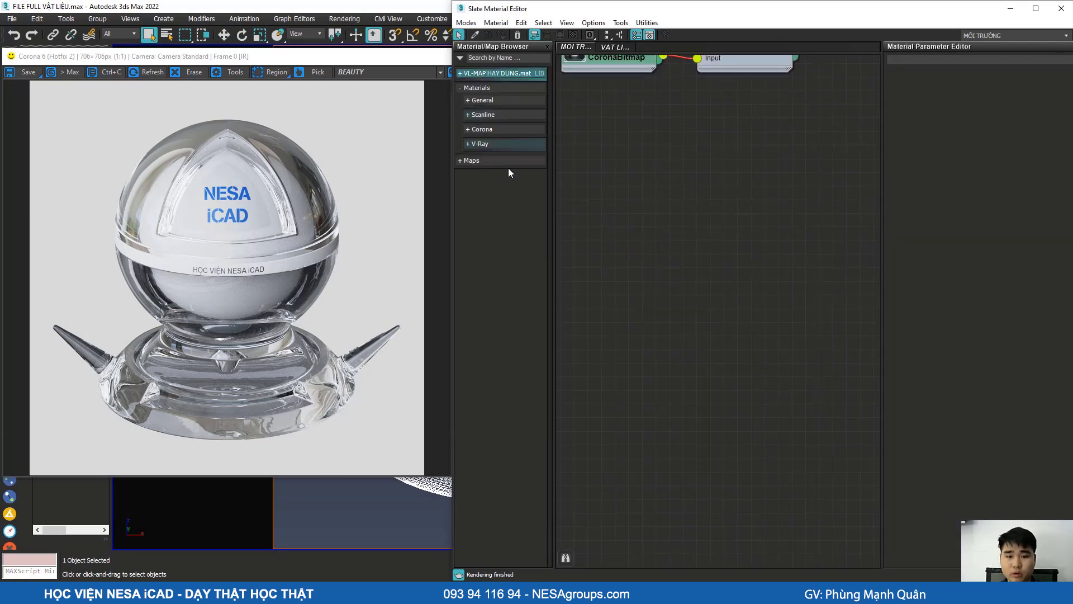
pyautogui.click(471, 88)
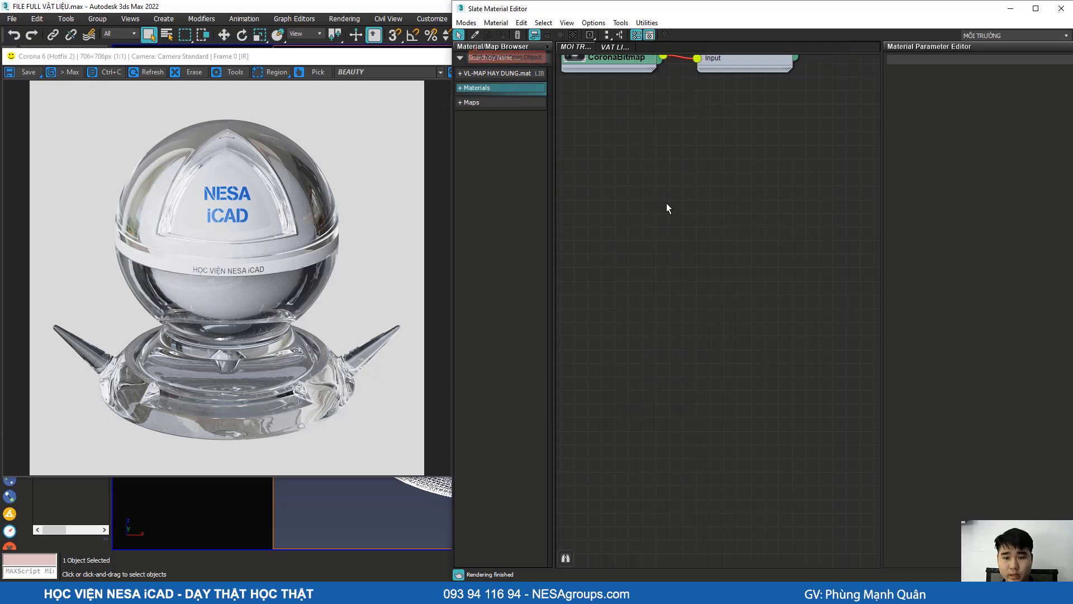
pyautogui.moveTo(685, 188); pyautogui.dragTo(714, 161, button='middle')
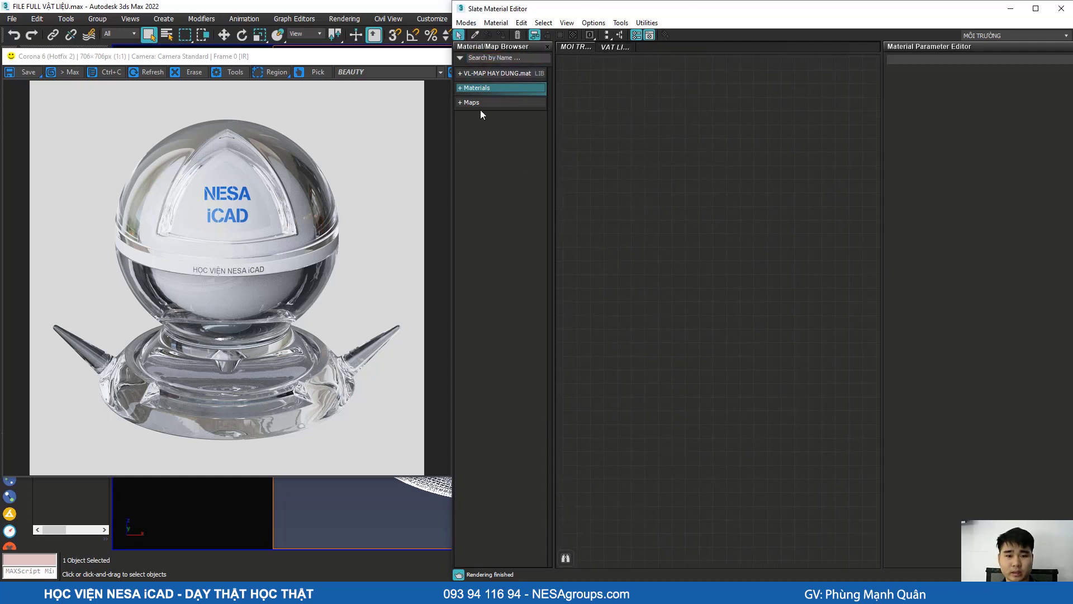
# Step: Examine the Materials and Maps groups in the material browser and their subcategories
pyautogui.click(469, 89)
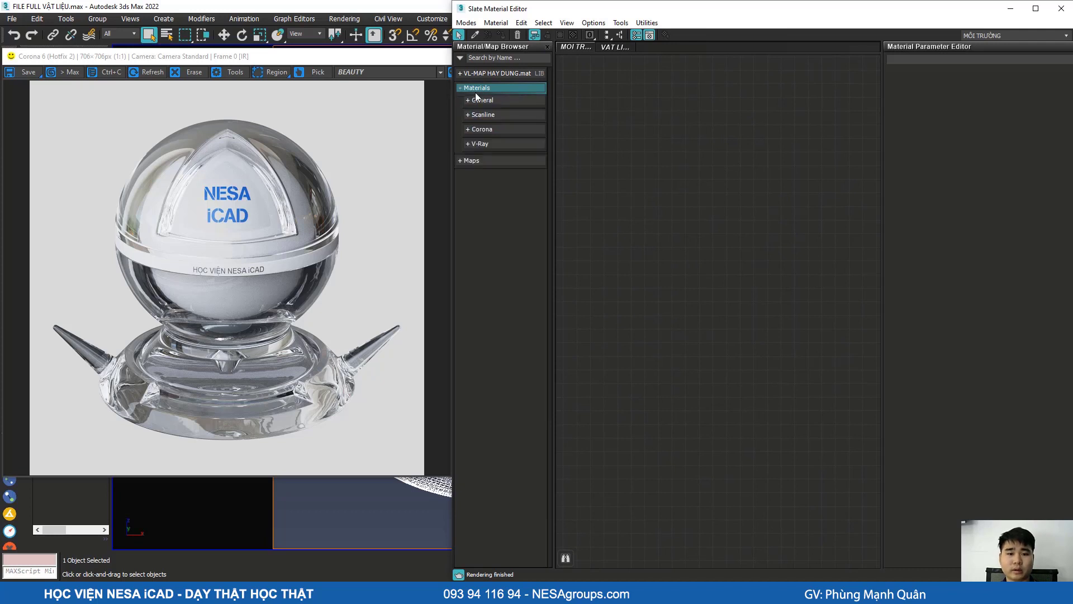
pyautogui.click(475, 159)
pyautogui.click(475, 160)
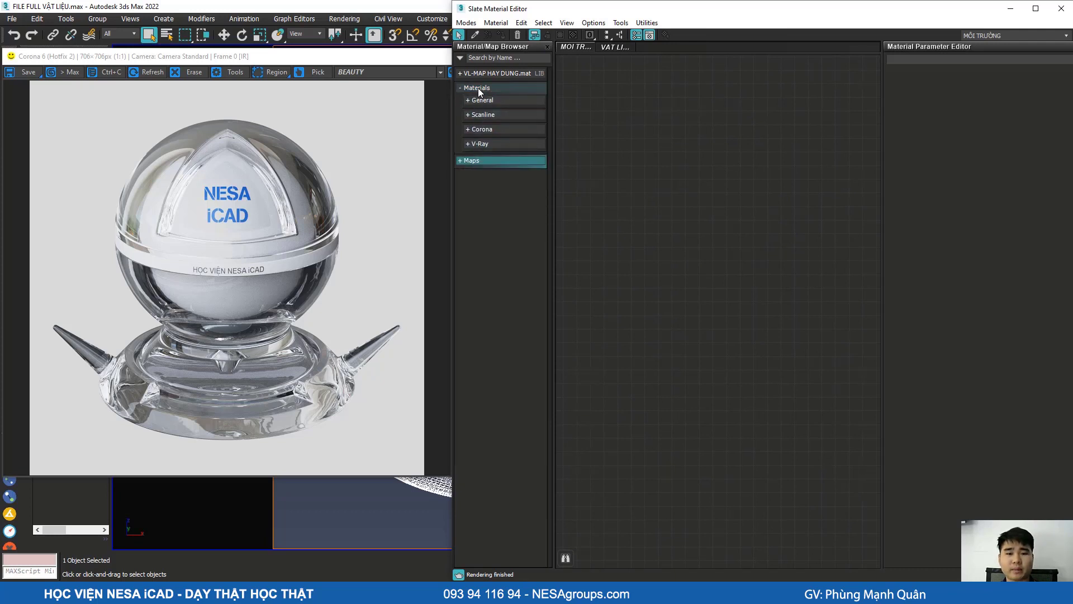
pyautogui.click(478, 88)
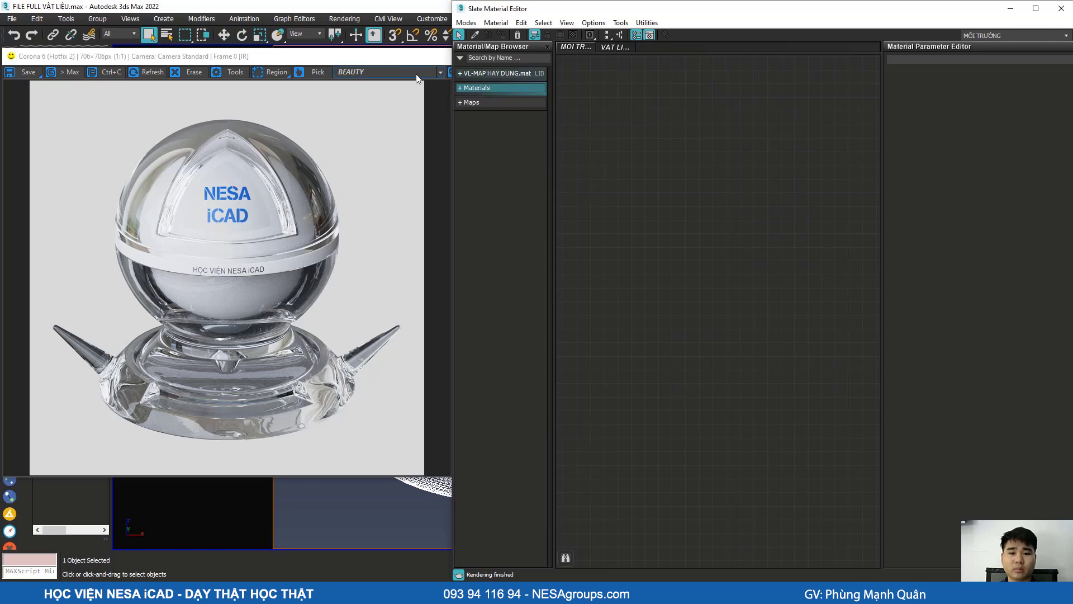
pyautogui.click(480, 88)
pyautogui.click(483, 161)
pyautogui.click(482, 160)
pyautogui.click(482, 89)
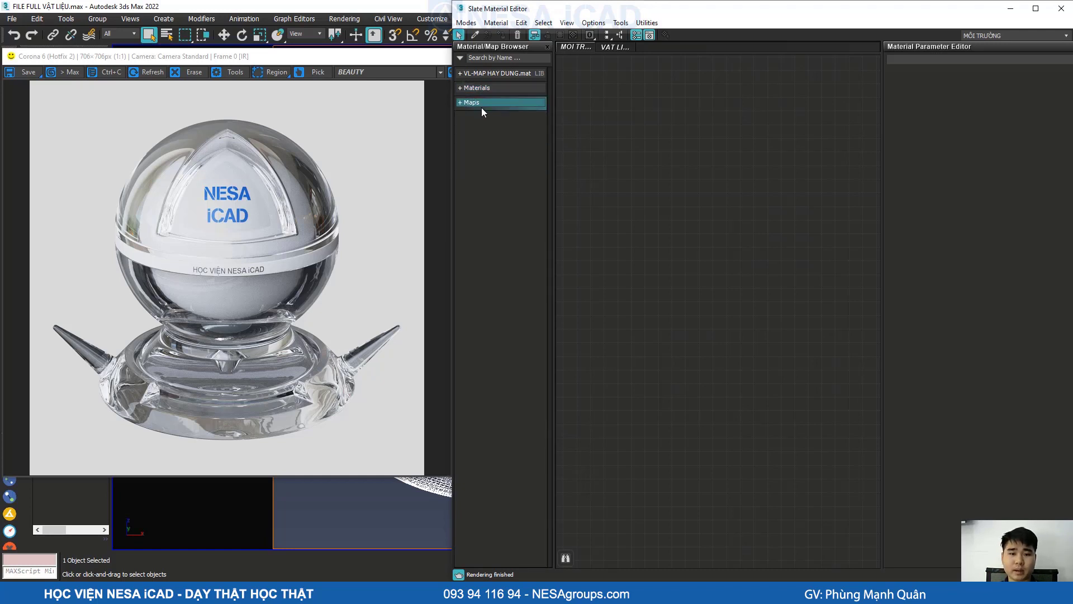
pyautogui.click(482, 105)
pyautogui.click(481, 106)
# Step: Add a CoronaMtl node from the Corona materials to the empty view and show its parameters
pyautogui.click(481, 90)
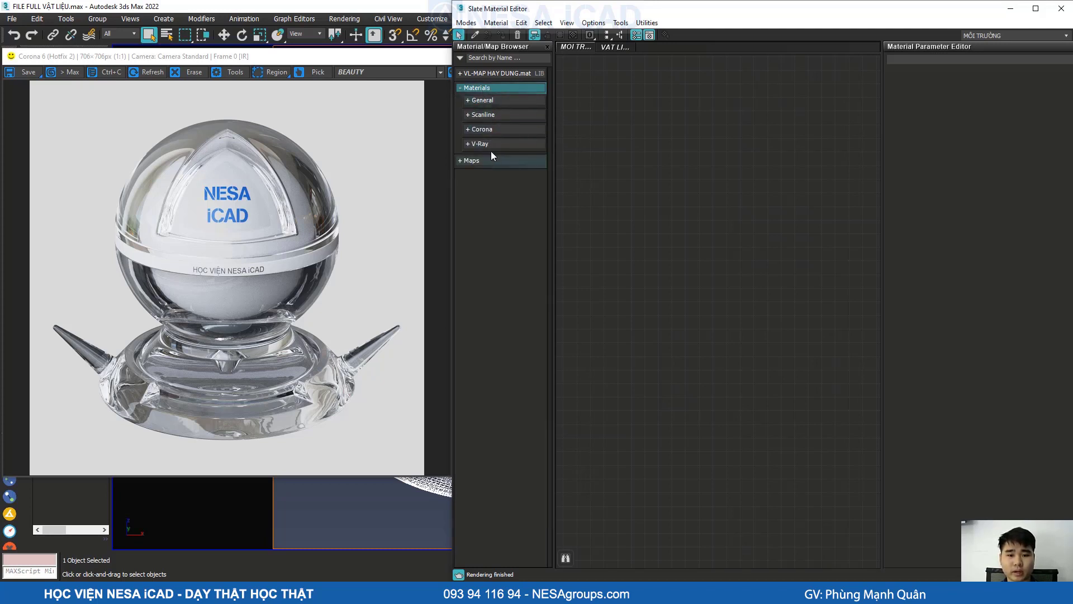
pyautogui.click(499, 128)
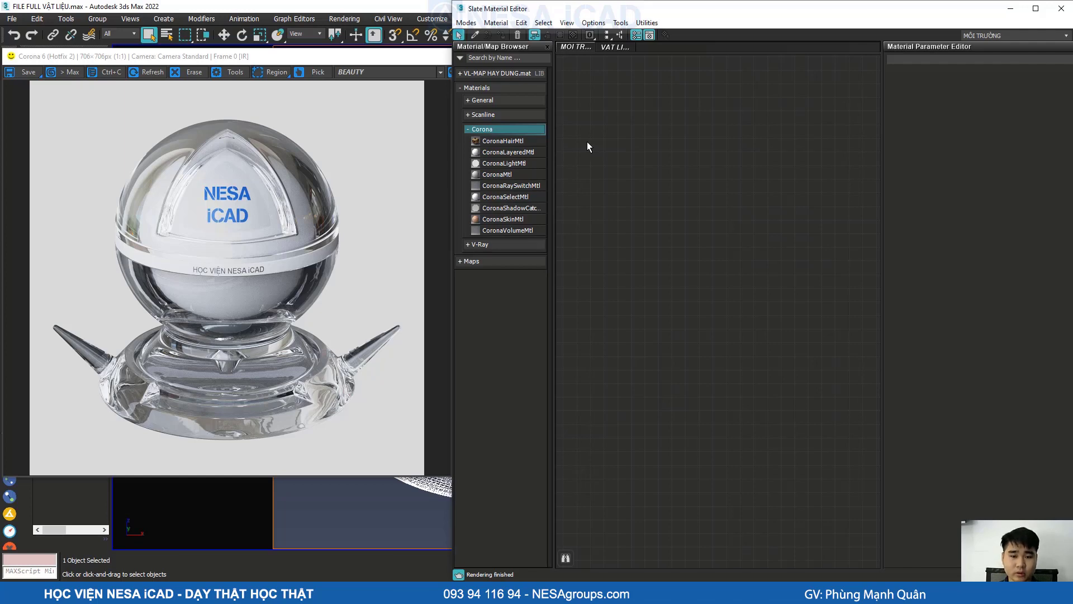
pyautogui.moveTo(501, 174); pyautogui.dragTo(723, 209)
pyautogui.doubleClick(722, 209)
pyautogui.scroll(-2, 678, 235)
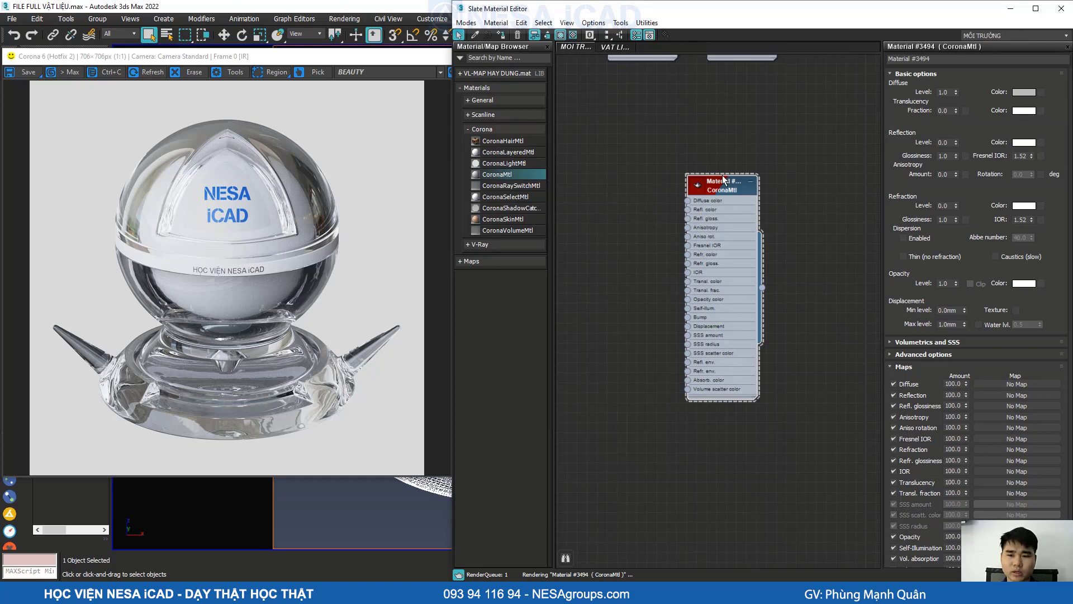
pyautogui.scroll(5, 723, 180)
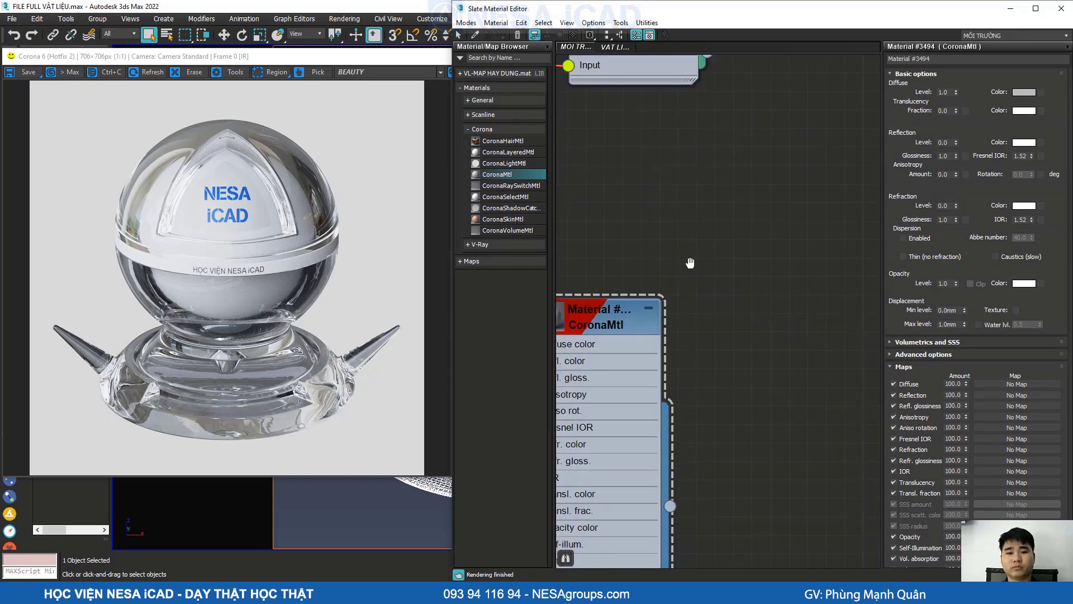
pyautogui.scroll(-2, 637, 264)
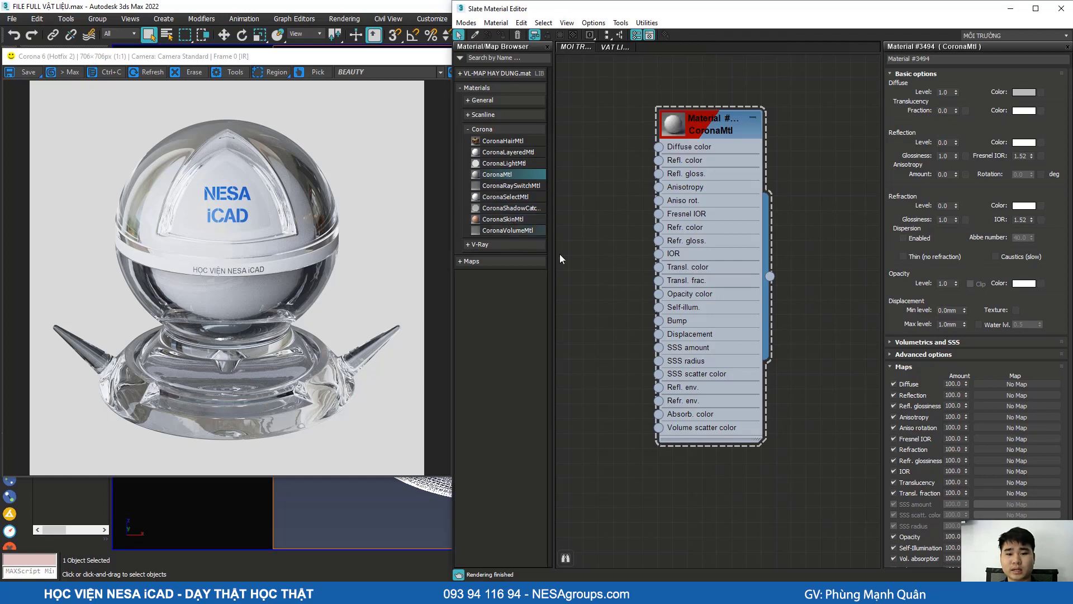
pyautogui.scroll(-1, 614, 246)
pyautogui.moveTo(617, 240); pyautogui.dragTo(664, 276, button='middle')
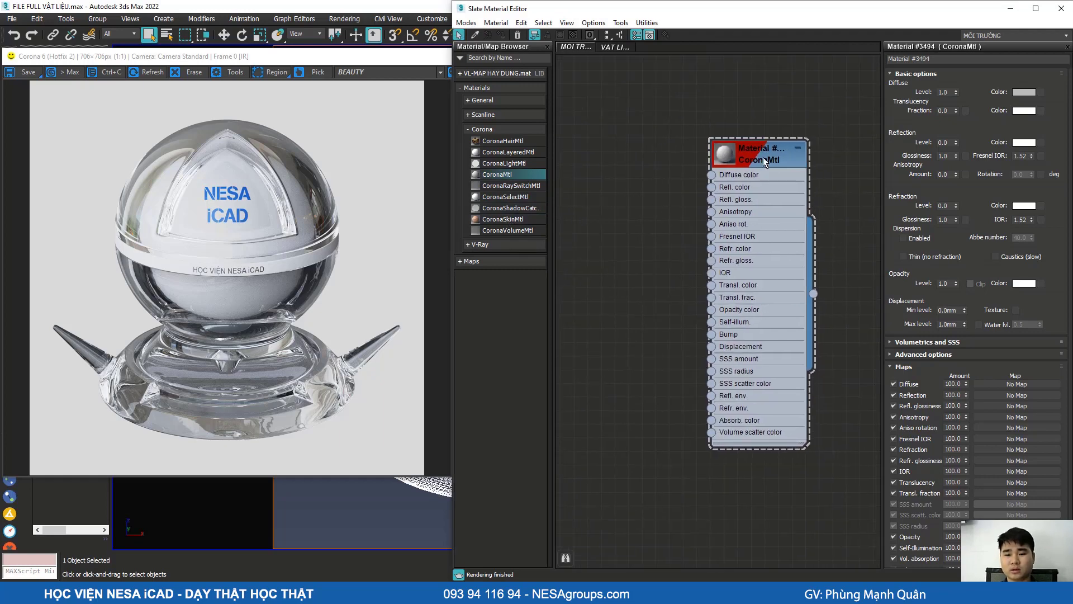
pyautogui.scroll(1, 736, 159)
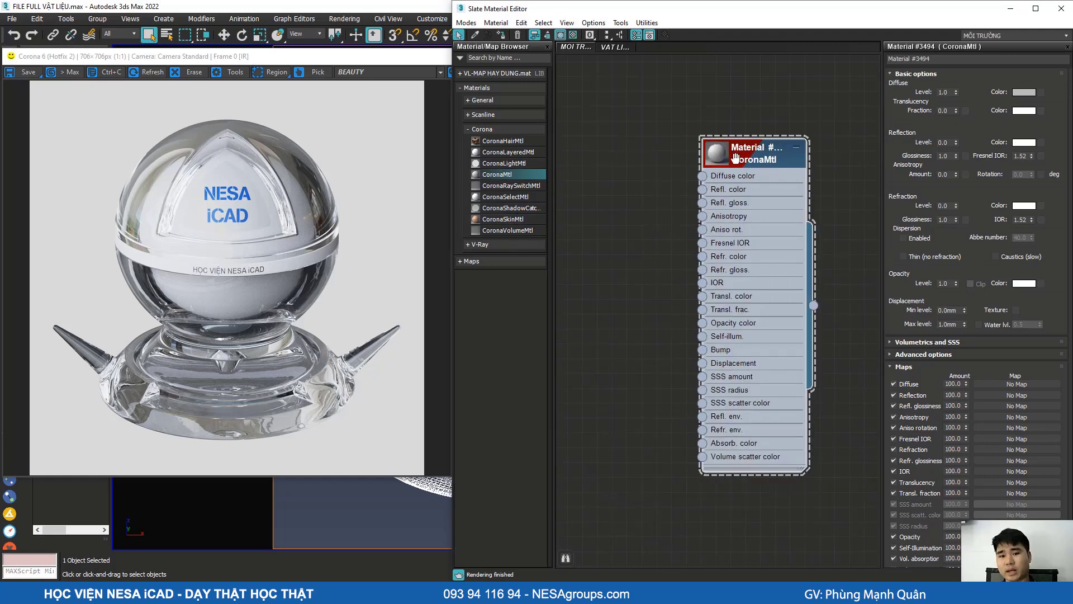
pyautogui.scroll(-2, 739, 255)
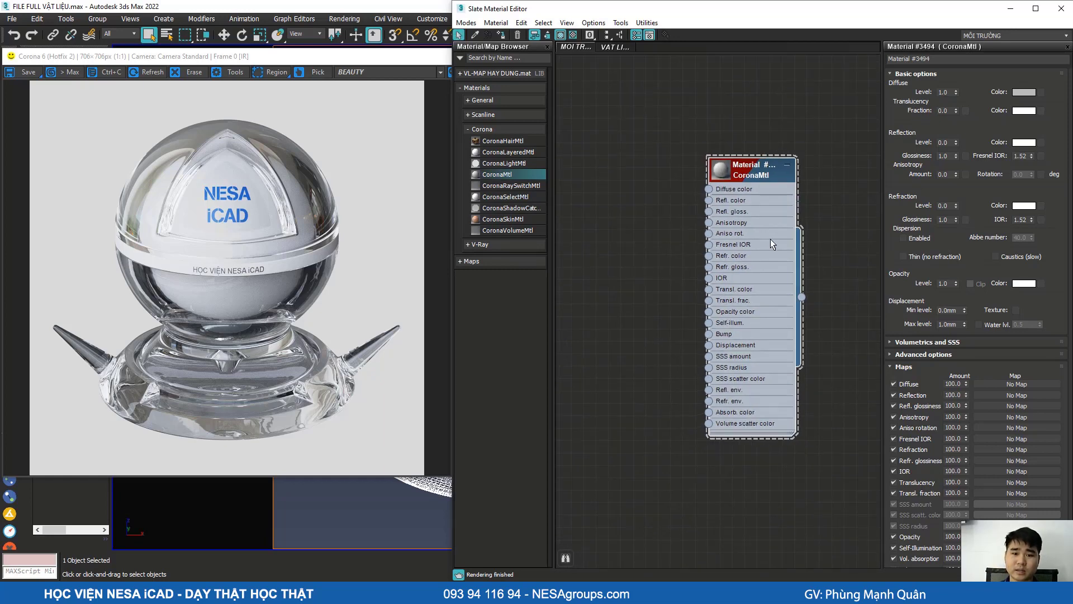
pyautogui.moveTo(488, 219); pyautogui.dragTo(611, 208)
pyautogui.scroll(2, 642, 215)
pyautogui.scroll(-1, 628, 260)
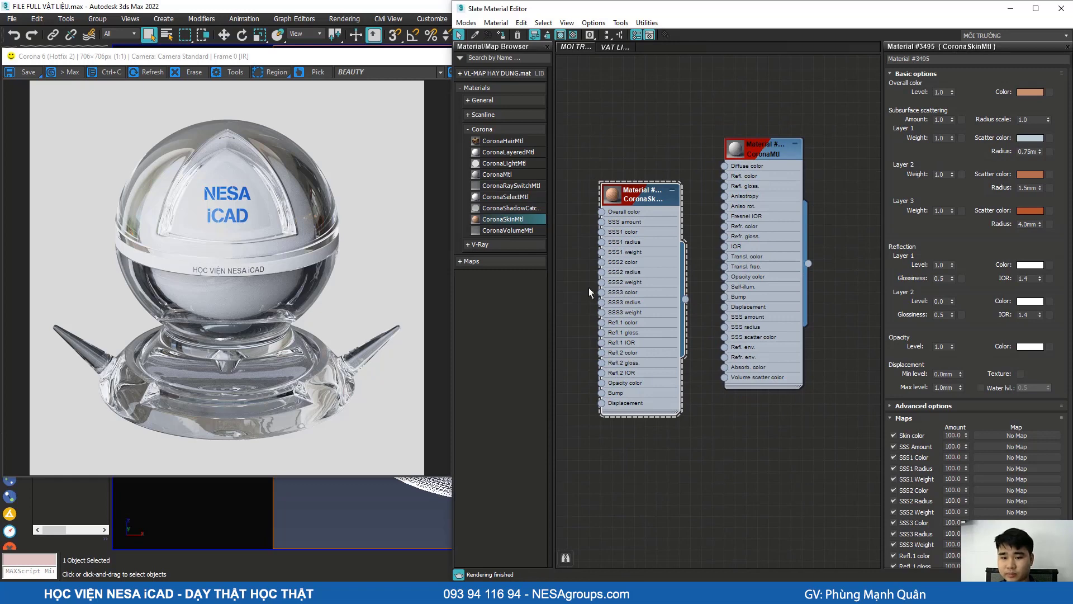
pyautogui.moveTo(621, 217); pyautogui.dragTo(642, 204, button='middle')
pyautogui.moveTo(642, 199); pyautogui.dragTo(638, 260)
pyautogui.scroll(-3, 630, 236)
pyautogui.scroll(2, 639, 260)
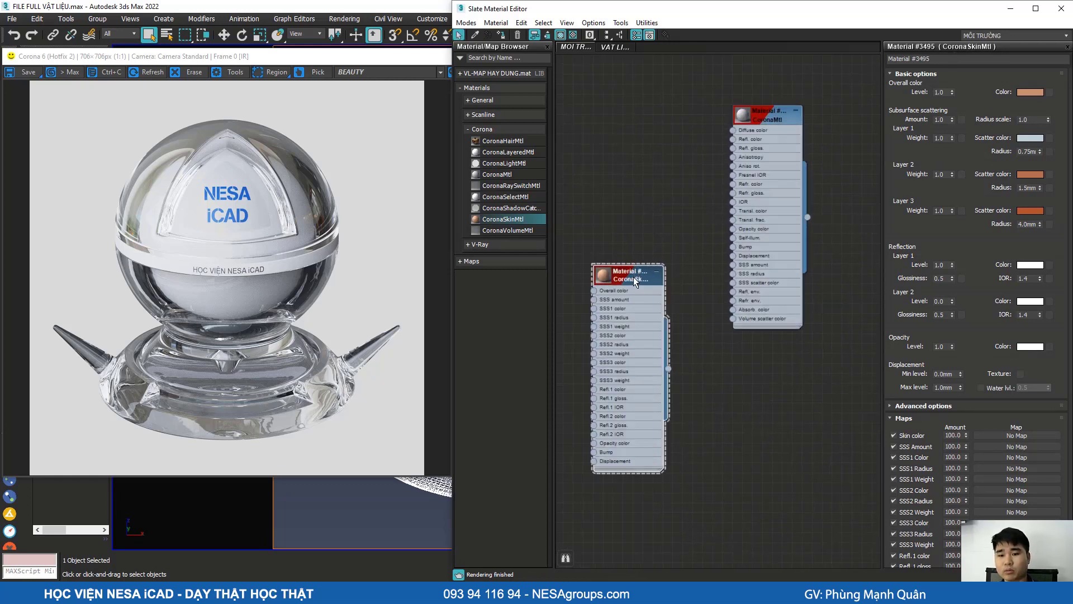
pyautogui.press('Delete')
# Step: Show the parameters of the CoronaMtl node again
pyautogui.scroll(3, 645, 182)
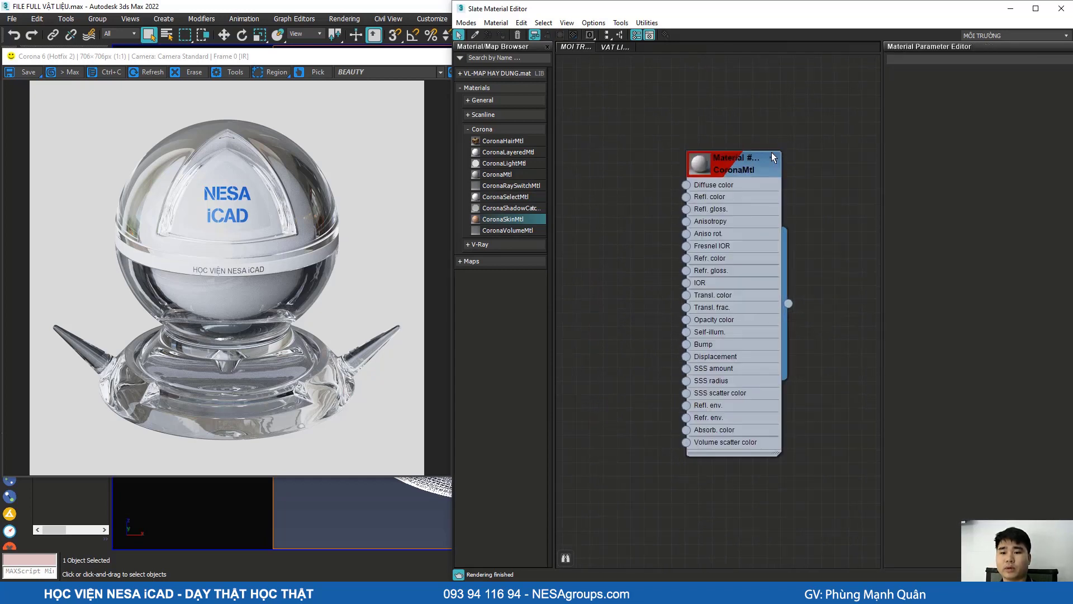
pyautogui.scroll(-2, 700, 156)
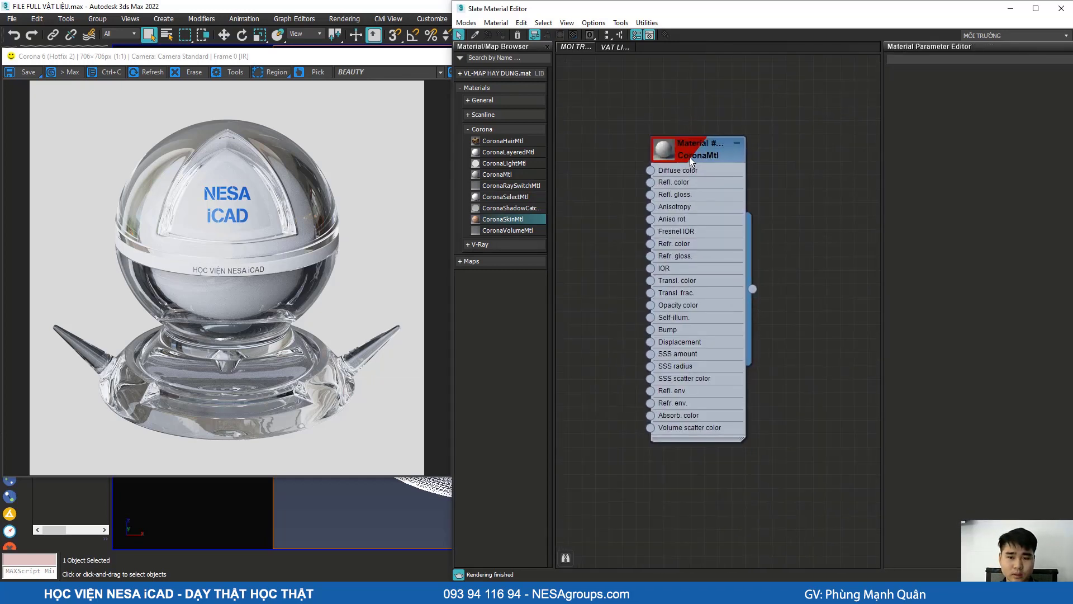
pyautogui.doubleClick(693, 153)
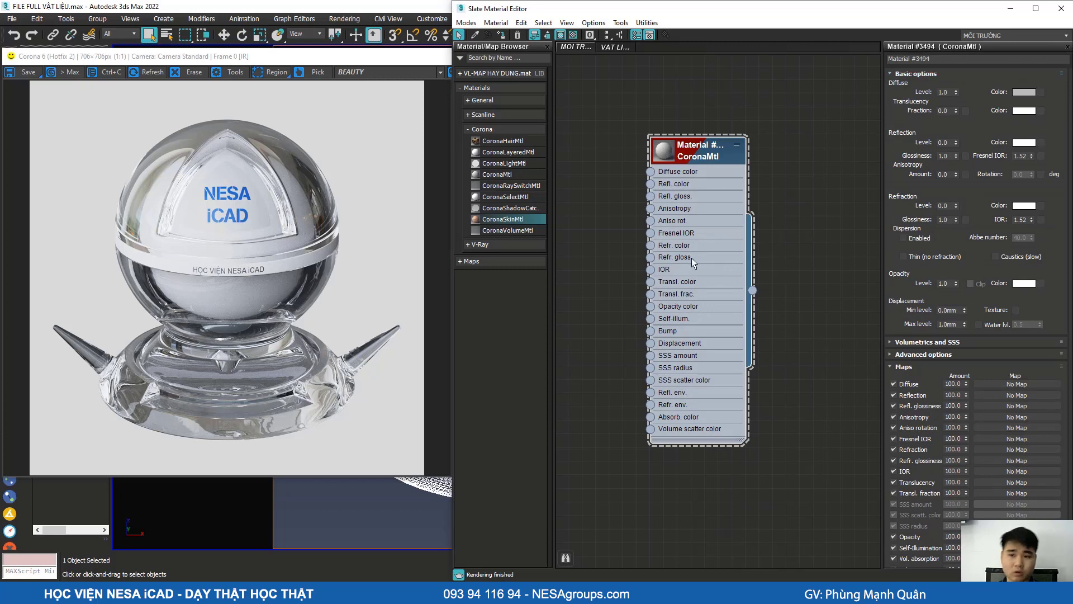
pyautogui.scroll(-2, 701, 213)
pyautogui.scroll(2, 686, 197)
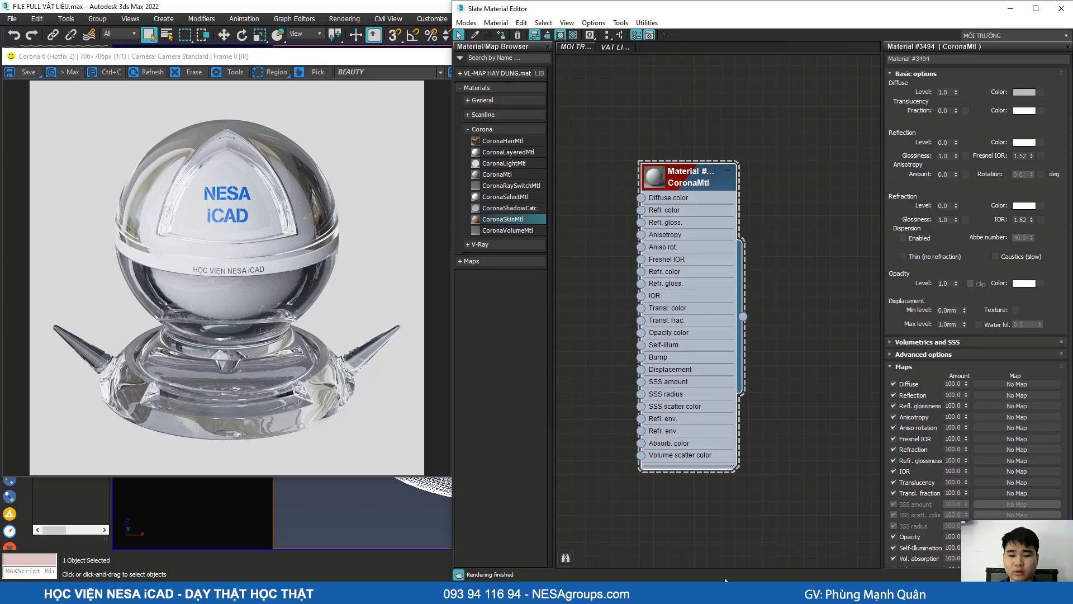
# Step: Switch to File Explorer and view the "7 cau hoi" image in a smaller, repositioned viewer window
pyautogui.hotkey('alt', 'Tab')
pyautogui.click(285, 119)
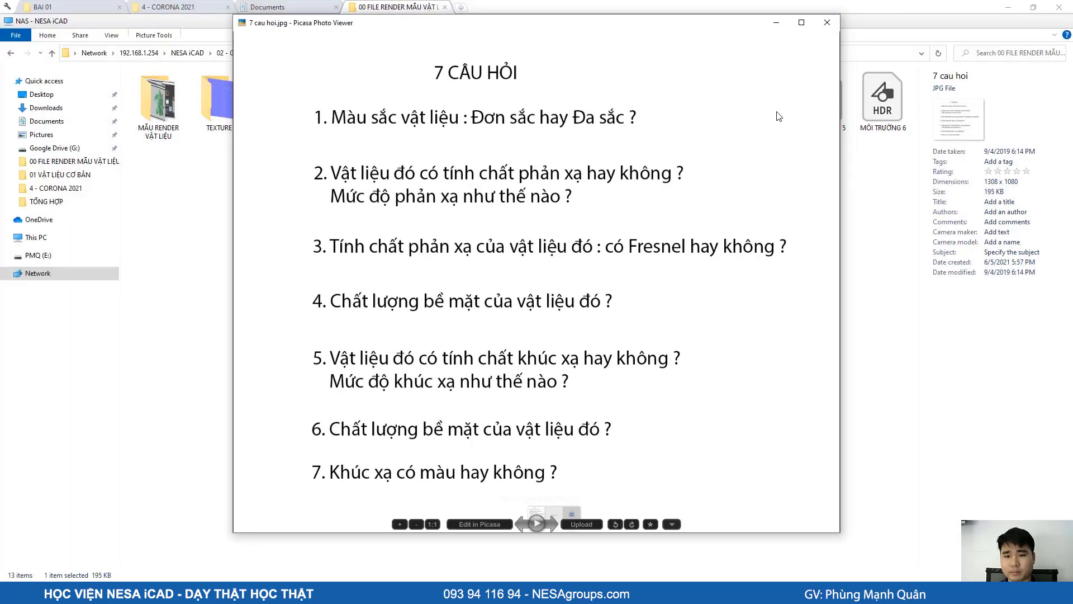
pyautogui.moveTo(234, 16); pyautogui.dragTo(462, 203)
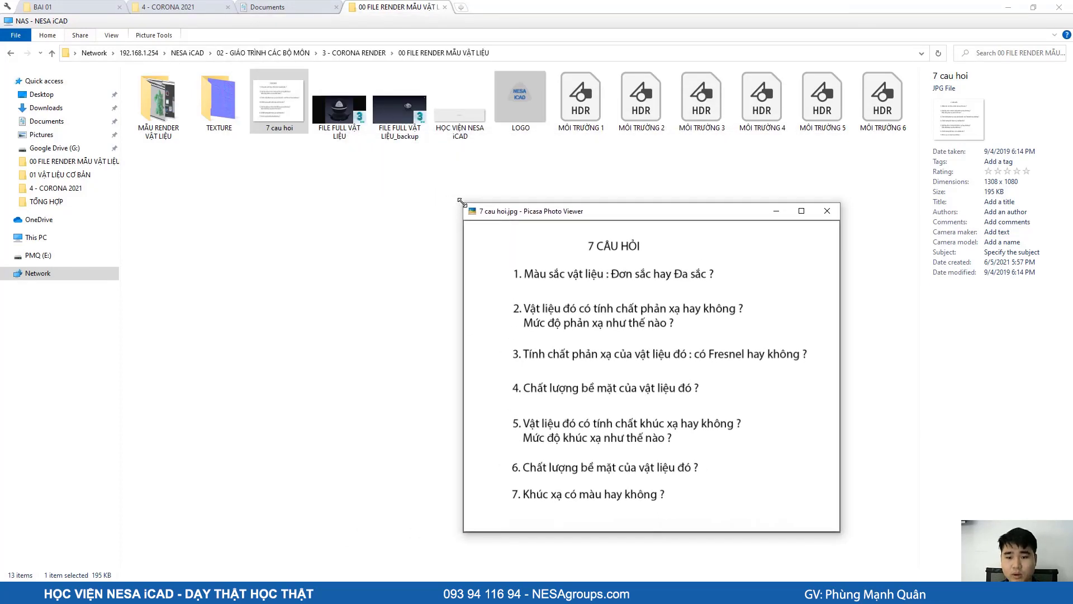
pyautogui.moveTo(591, 216); pyautogui.dragTo(441, 175)
pyautogui.moveTo(534, 183)
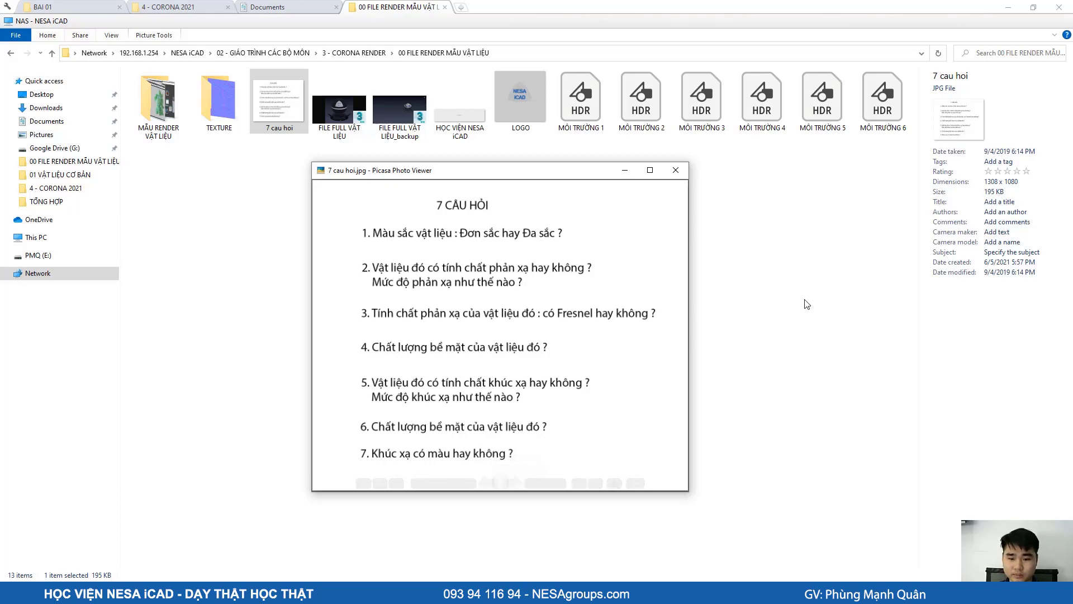
pyautogui.click(782, 286)
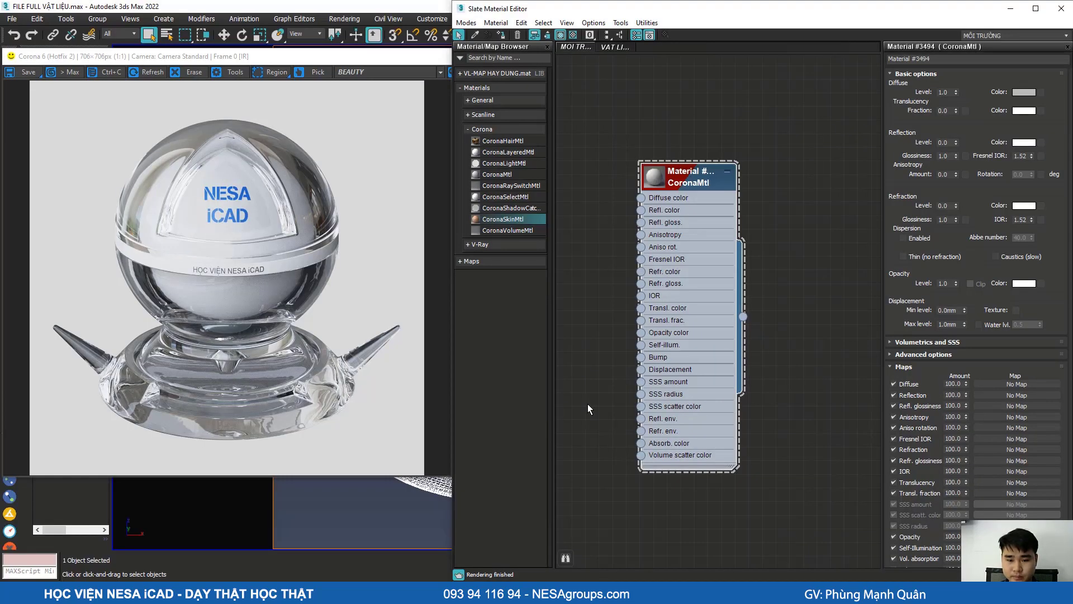
# Step: Return to the Slate Material Editor and enlarge the CoronaMtl node's preview sphere
pyautogui.click(433, 239)
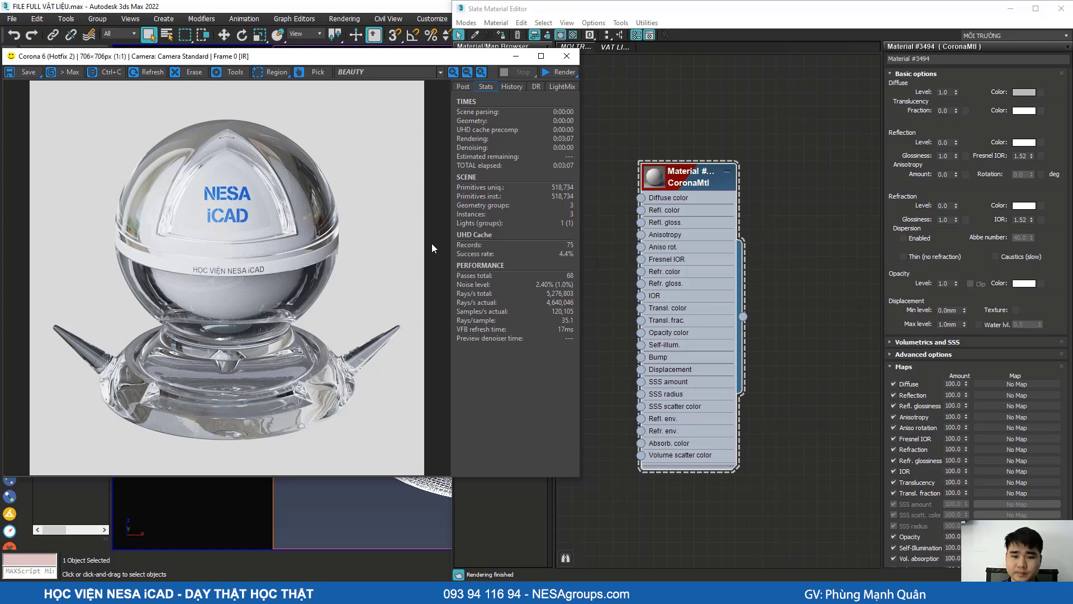
pyautogui.click(625, 119)
pyautogui.scroll(1, 659, 175)
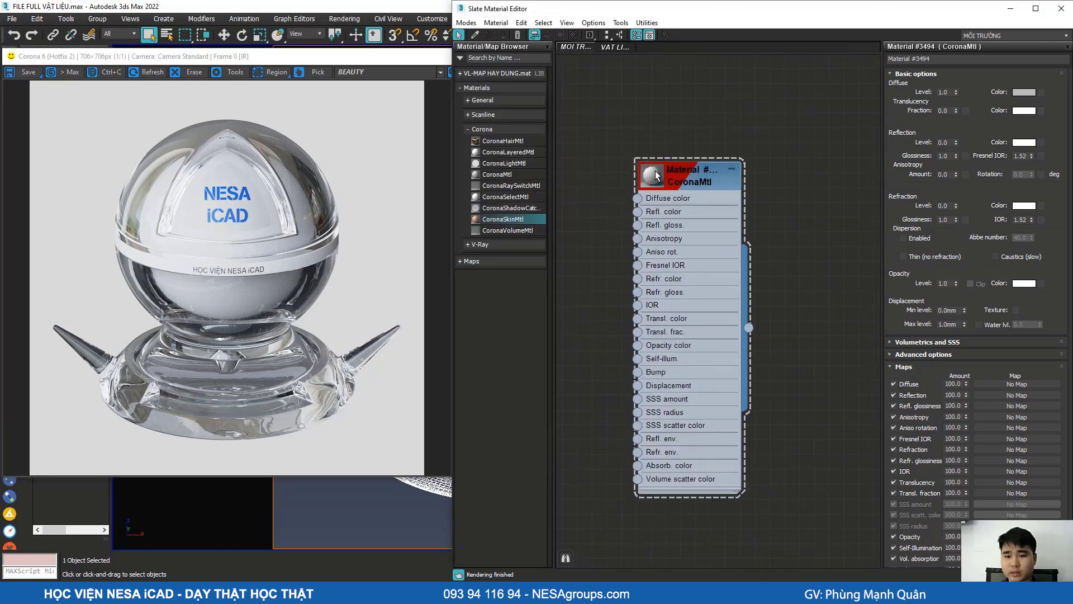
pyautogui.doubleClick(660, 175)
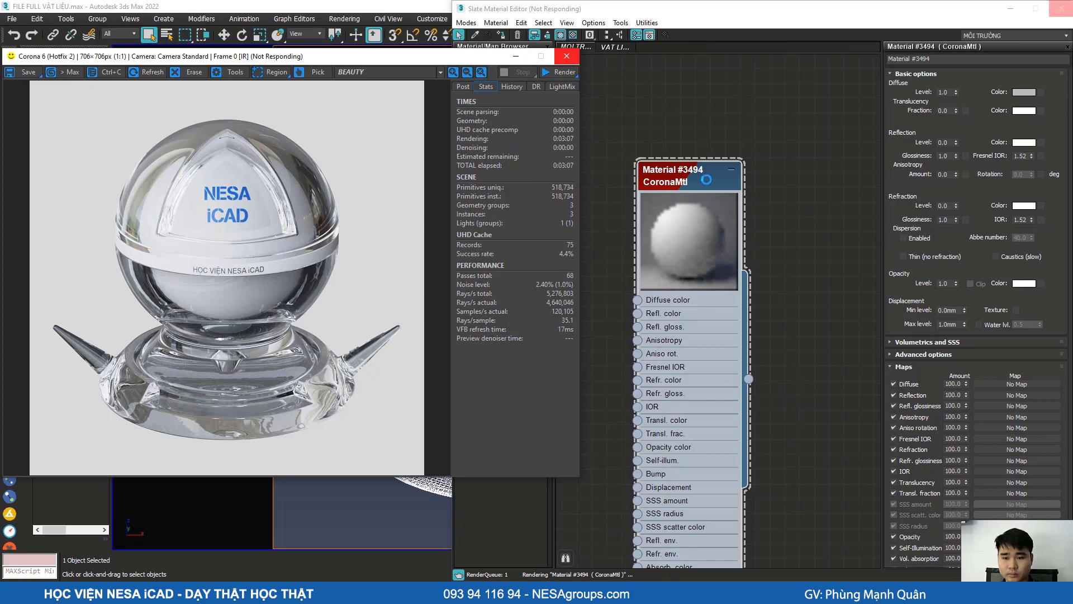
pyautogui.click(710, 140)
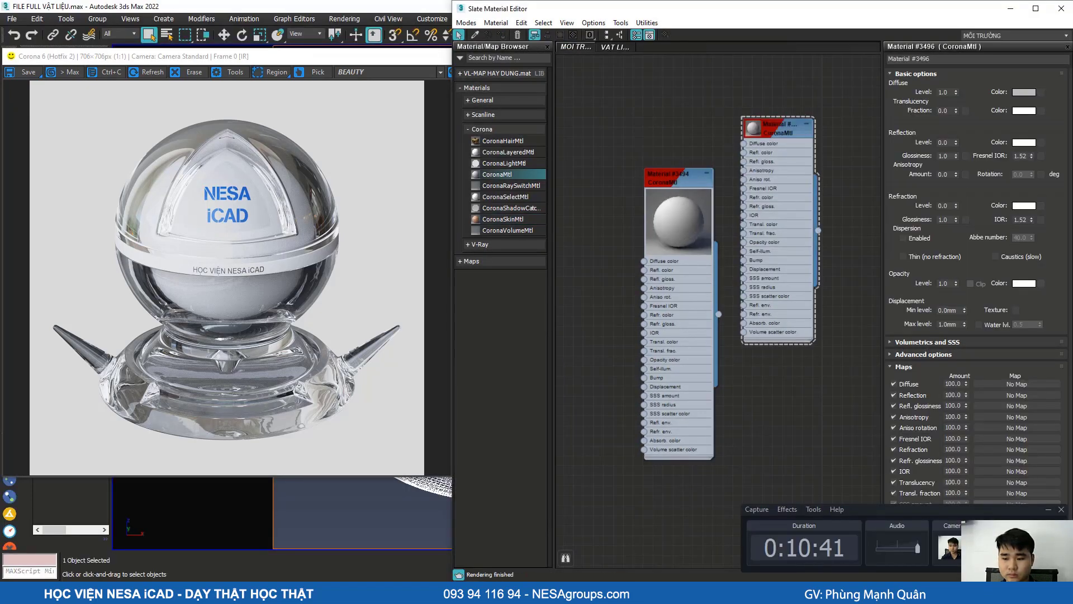
# Step: Delete the older CoronaMtl node with the large preview and move the remaining CoronaMtl node into its place
pyautogui.scroll(1, 722, 209)
pyautogui.scroll(1, 683, 180)
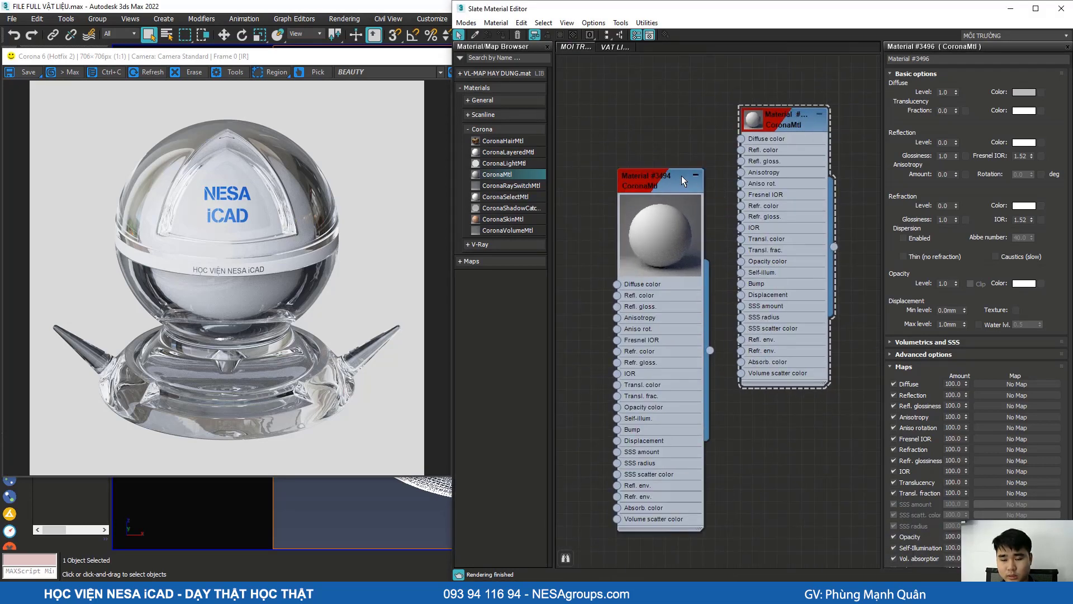
pyautogui.moveTo(777, 126); pyautogui.dragTo(783, 237)
pyautogui.moveTo(683, 190); pyautogui.dragTo(650, 228)
pyautogui.press('Delete')
pyautogui.moveTo(766, 241); pyautogui.dragTo(676, 164)
pyautogui.scroll(1, 699, 203)
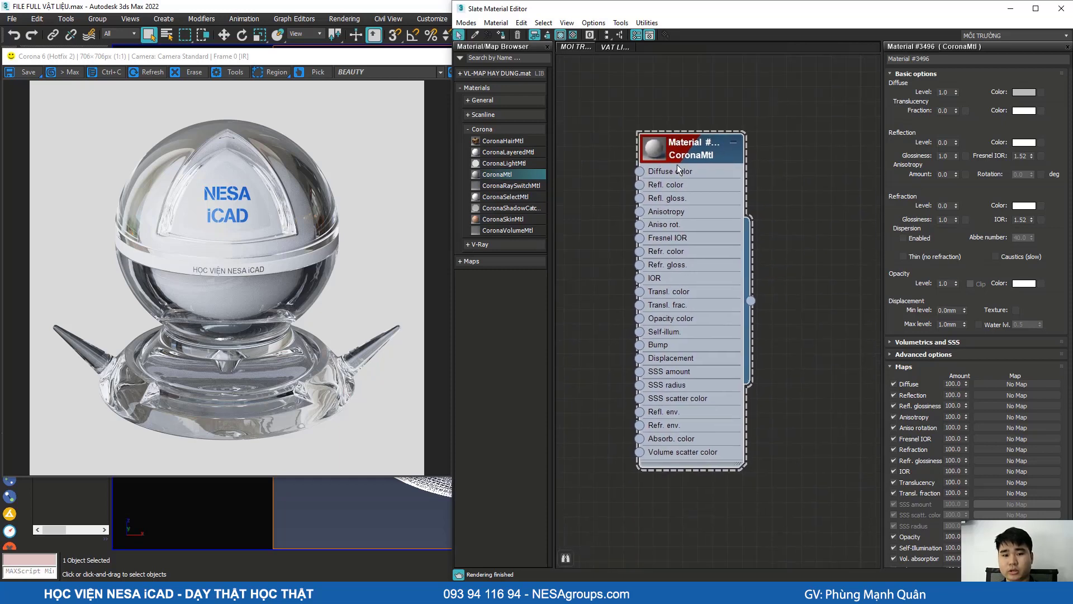
pyautogui.scroll(-1, 686, 161)
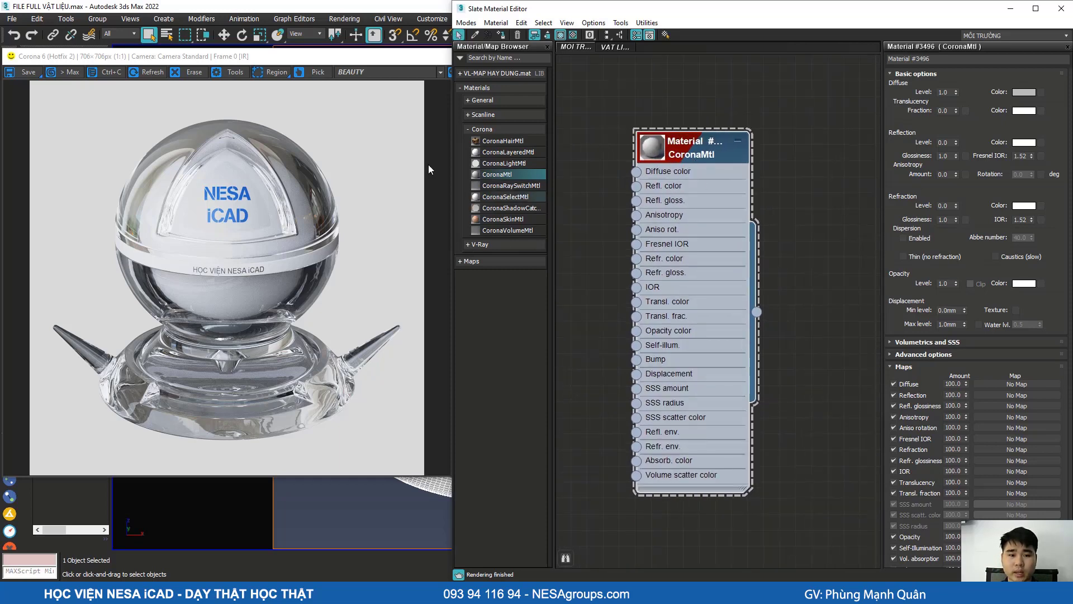
# Step: Assign the remaining CoronaMtl to the shader ball model and enlarge the node's preview sphere
pyautogui.click(414, 64)
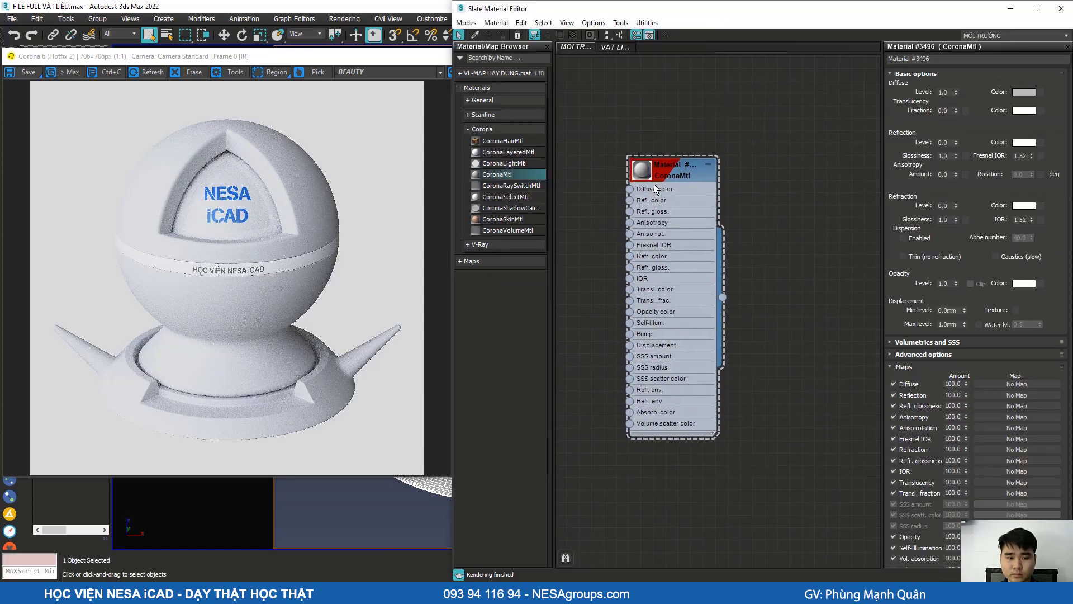
pyautogui.scroll(2, 654, 187)
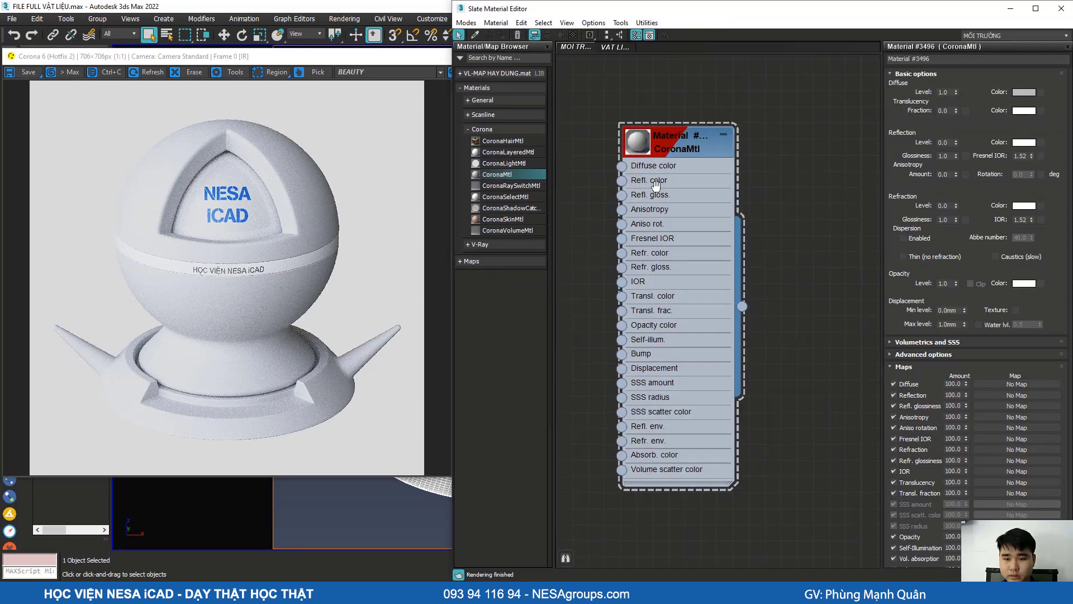
pyautogui.scroll(3, 670, 162)
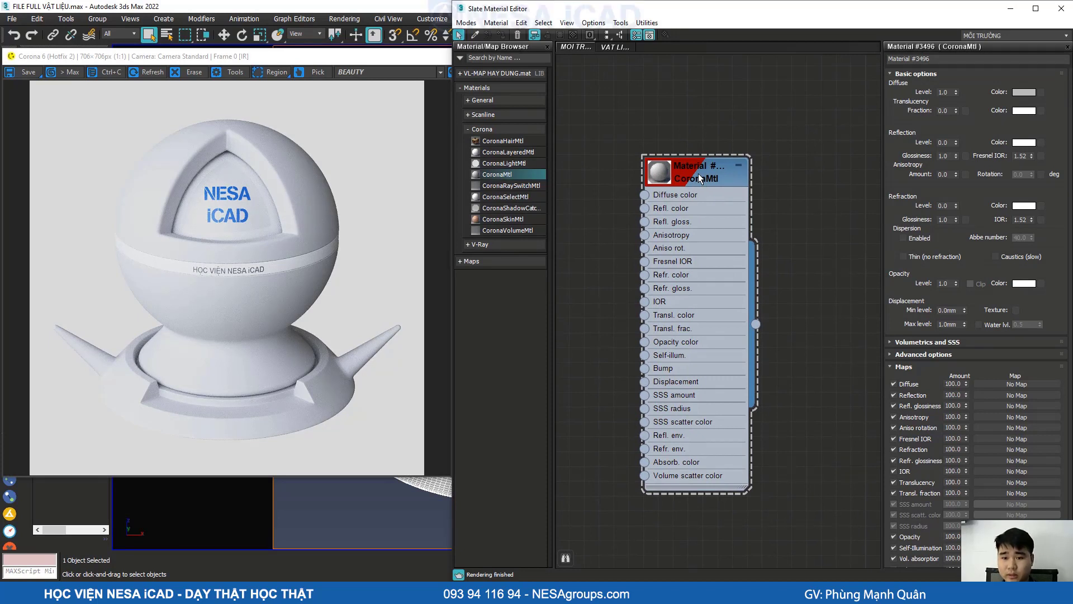
pyautogui.moveTo(655, 176); pyautogui.dragTo(662, 158)
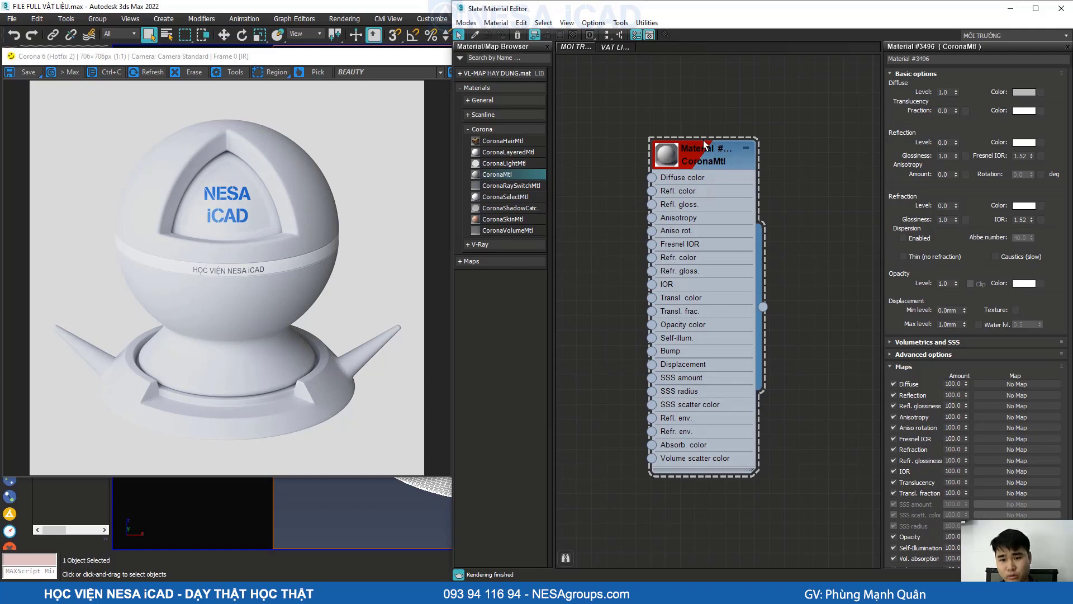
pyautogui.doubleClick(672, 162)
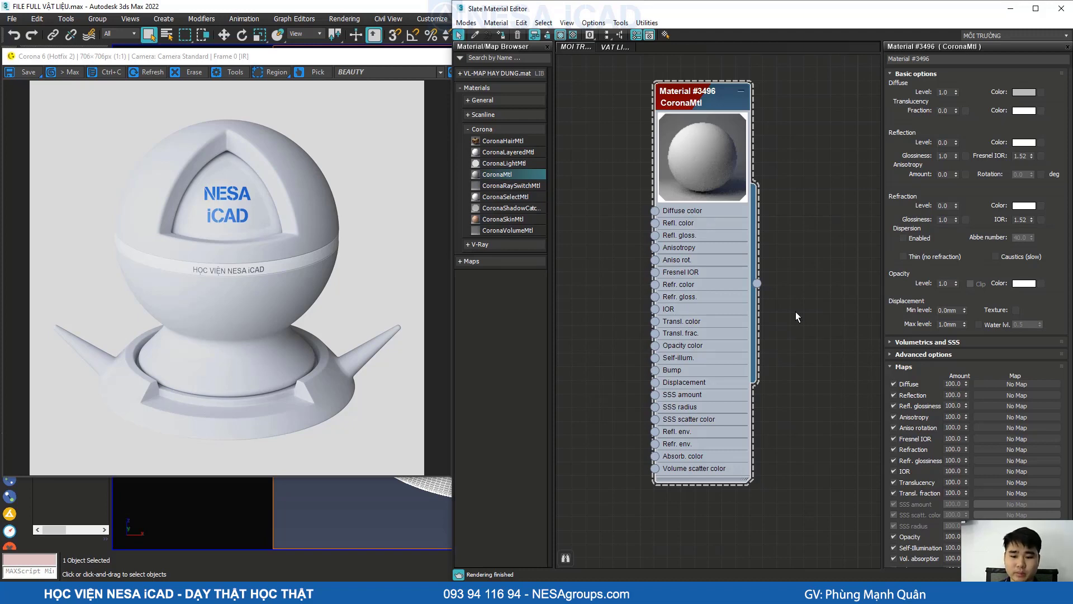
# Step: Bring up the "7 cau hoi" image, move its window clear of the CoronaMtl node, and return to the Slate Material Editor
pyautogui.click(739, 549)
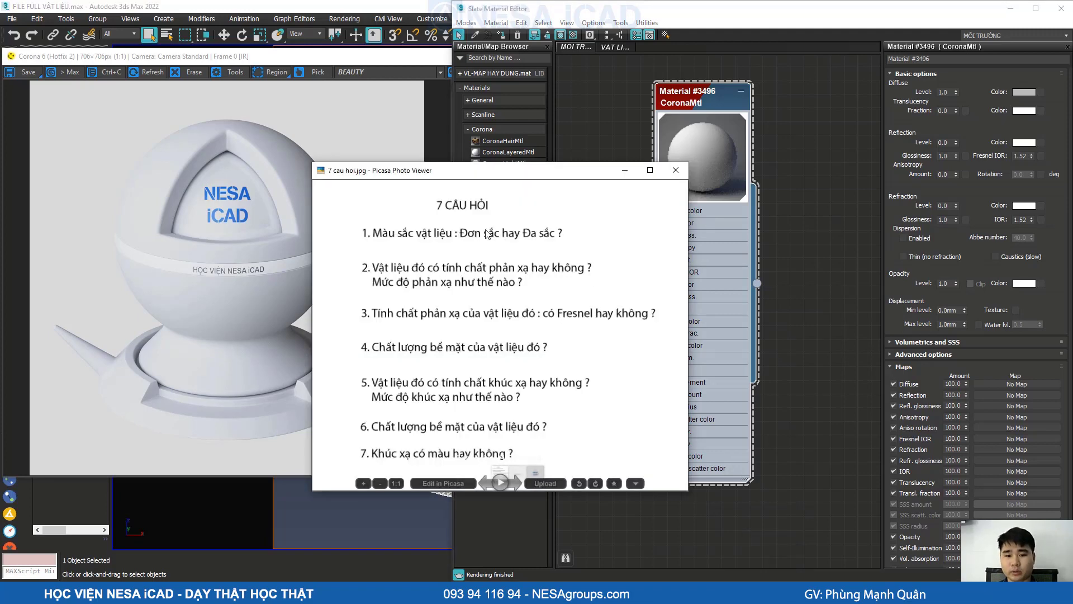
pyautogui.moveTo(587, 171); pyautogui.dragTo(450, 147)
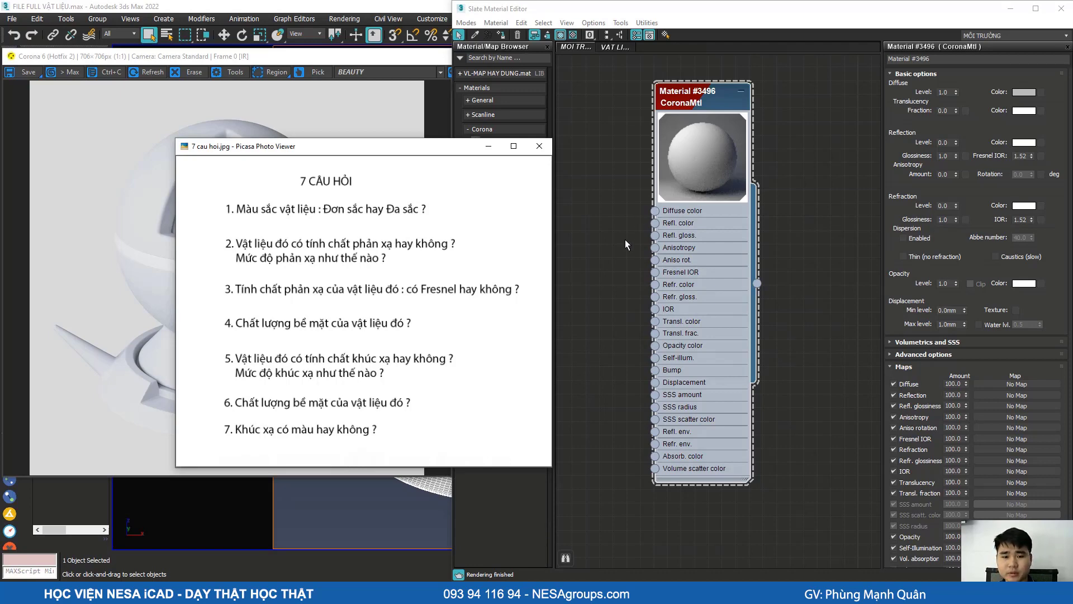
pyautogui.press('Escape')
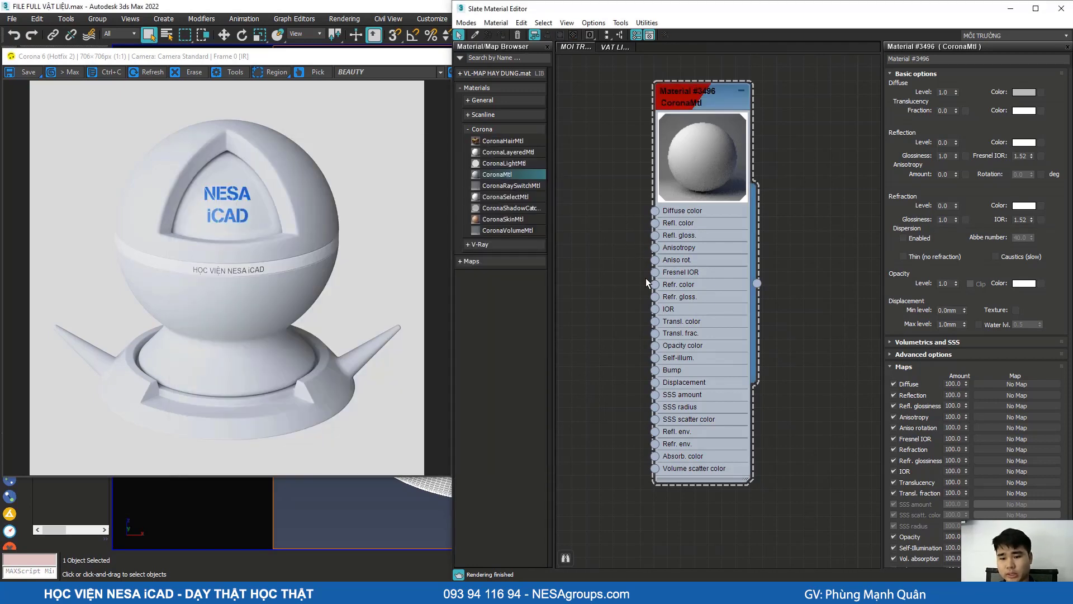
# Step: Review the CoronaMtl node and its parameters against the seven questions in the "7 cau hoi" image
pyautogui.scroll(-2, 664, 283)
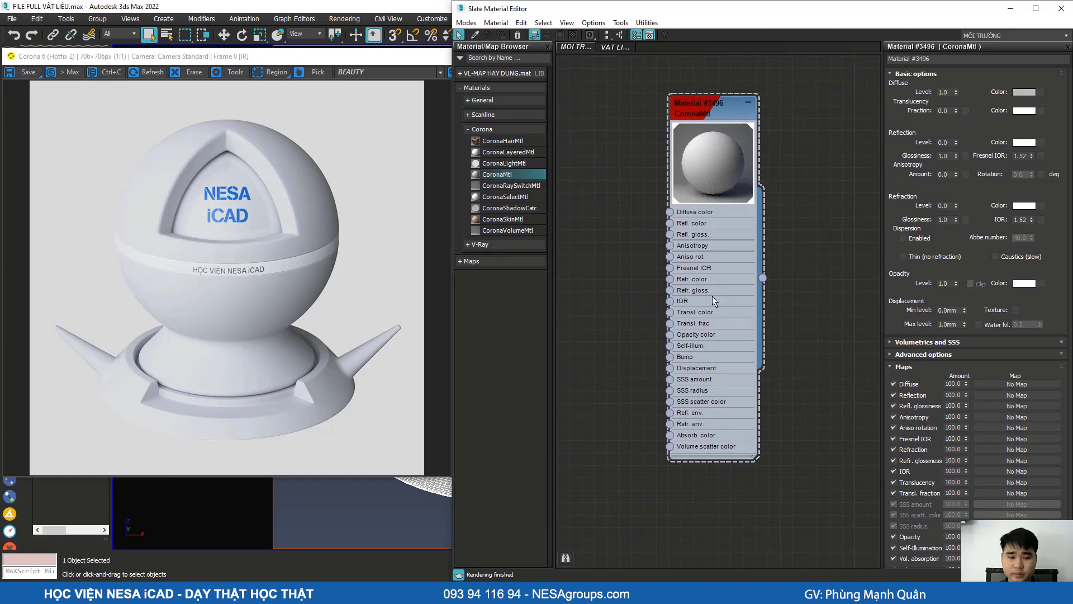
pyautogui.press('z')
pyautogui.hotkey('alt', 'Tab')
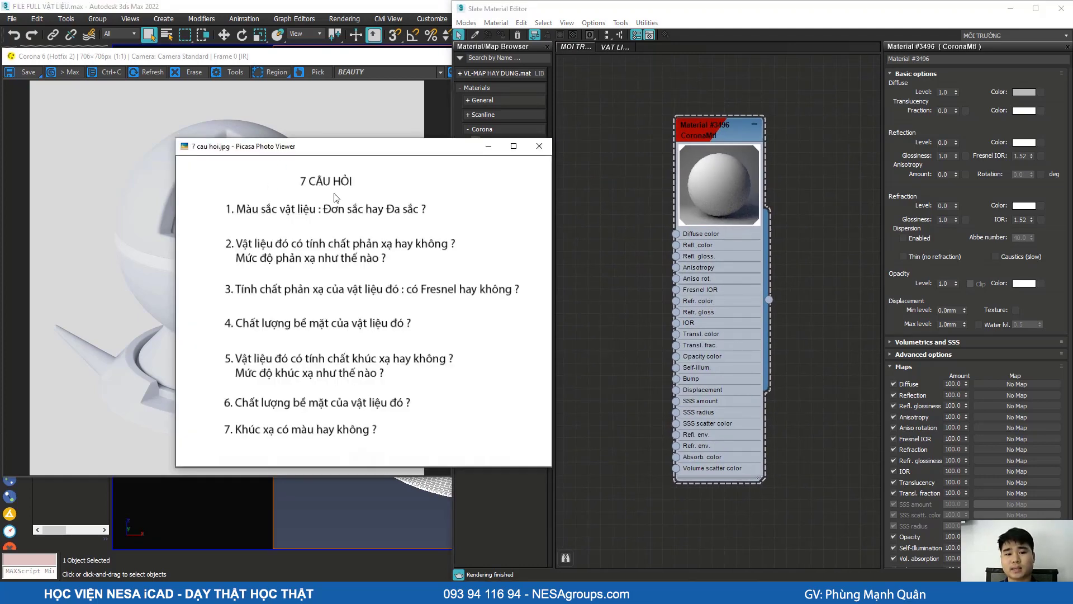
pyautogui.hotkey('alt', 'Tab')
pyautogui.scroll(-1, 619, 193)
pyautogui.moveTo(619, 192); pyautogui.dragTo(629, 240, button='middle')
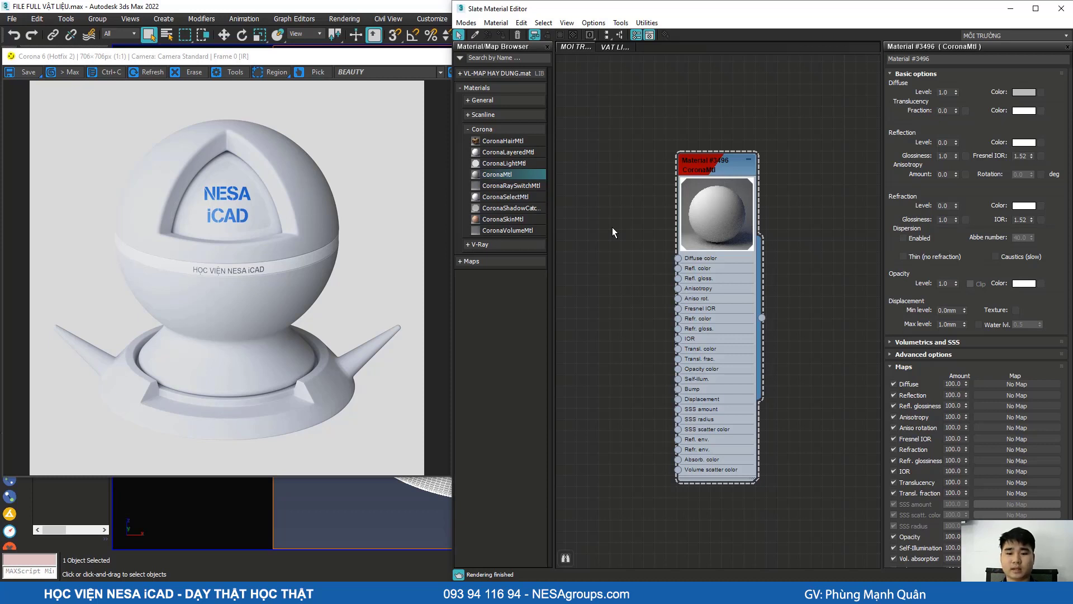
pyautogui.moveTo(648, 229)
pyautogui.mouseDown(button='middle')
pyautogui.moveTo(654, 242)
pyautogui.moveTo(664, 201)
pyautogui.moveTo(650, 208)
pyautogui.mouseUp(button='middle')
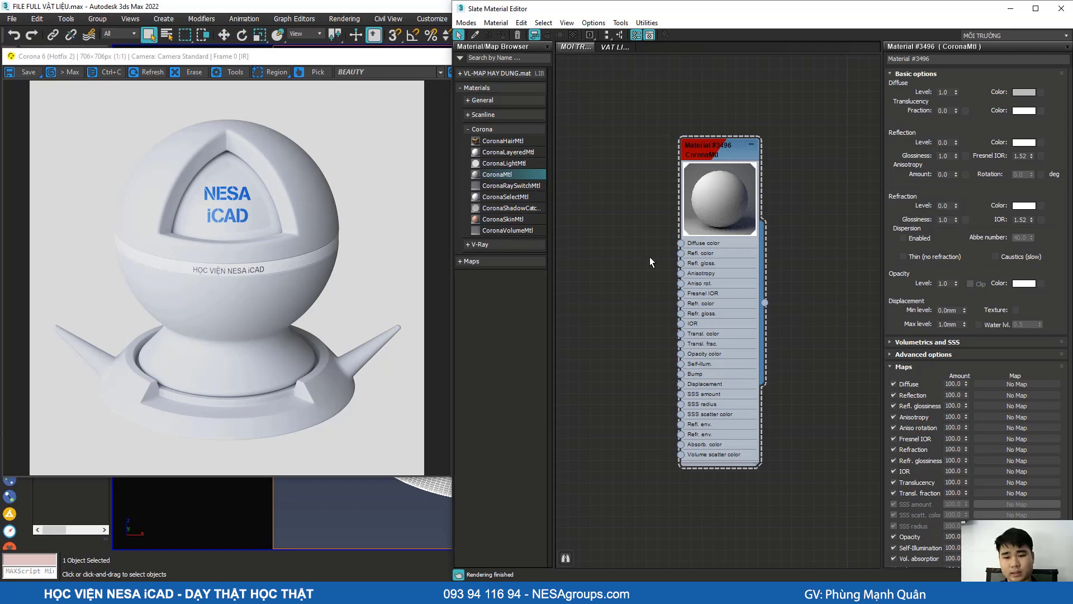
pyautogui.scroll(3, 706, 193)
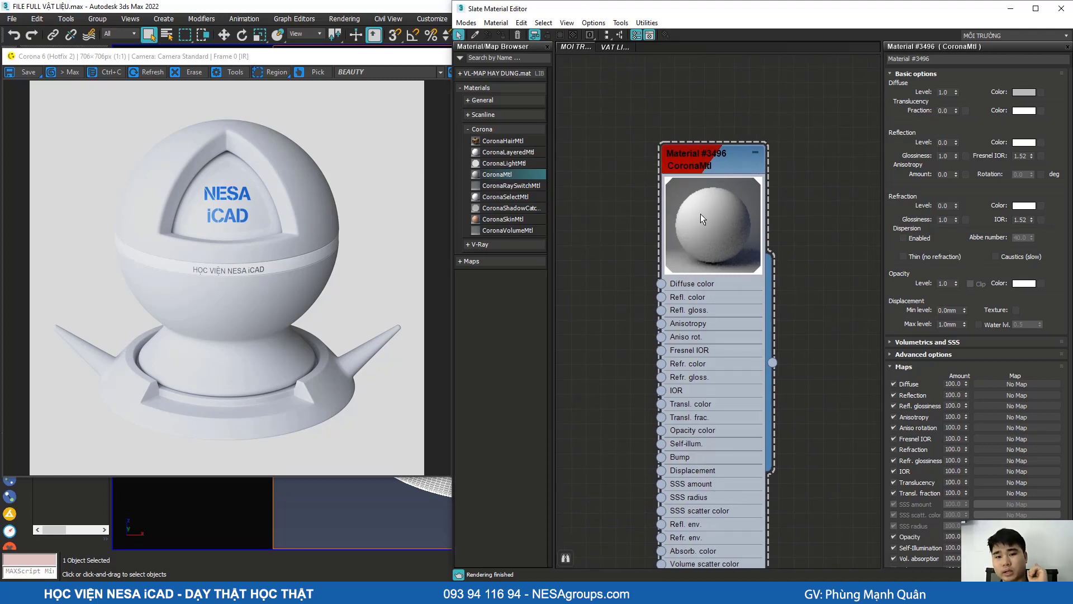
pyautogui.scroll(-1, 694, 212)
pyautogui.hotkey('alt', 'Tab')
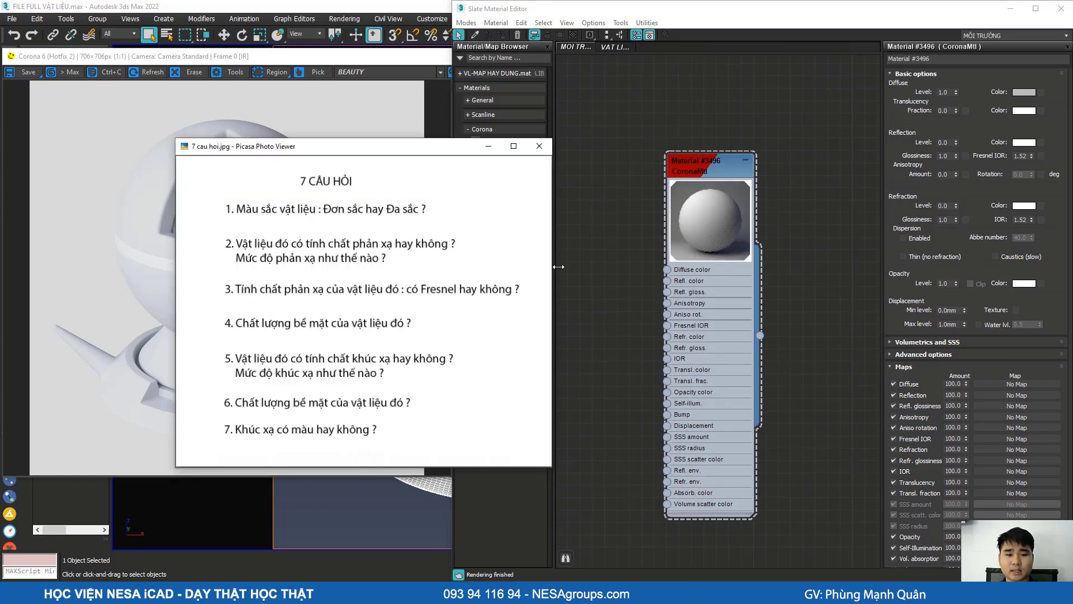
pyautogui.click(582, 243)
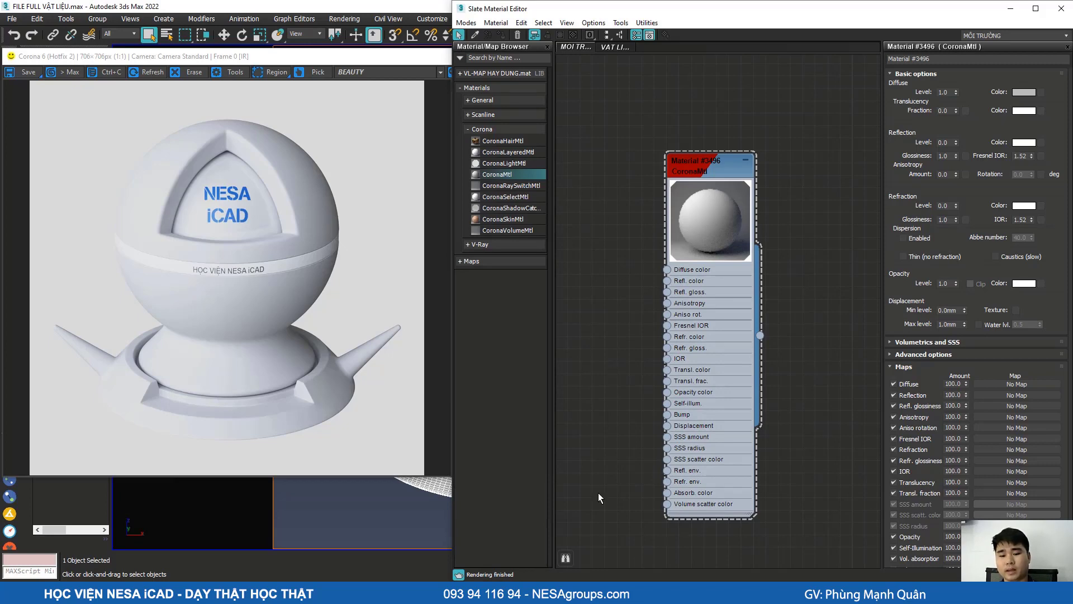
# Step: Switch to the web browser, open Google in a new tab and search for images of "xô nhựa"
pyautogui.hotkey('alt', 'Tab')
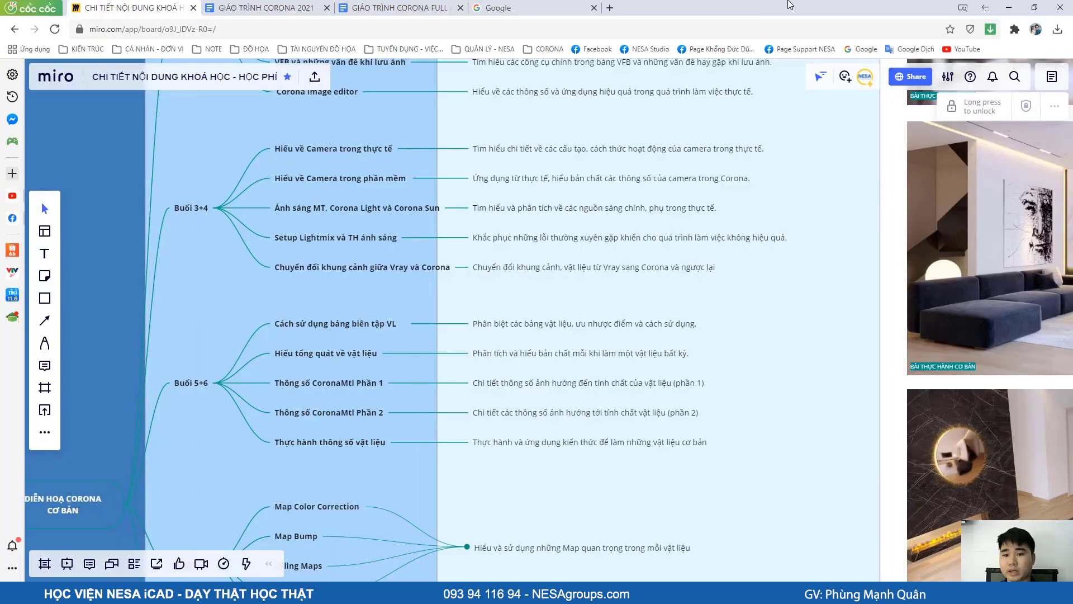
pyautogui.click(609, 8)
pyautogui.click(861, 49)
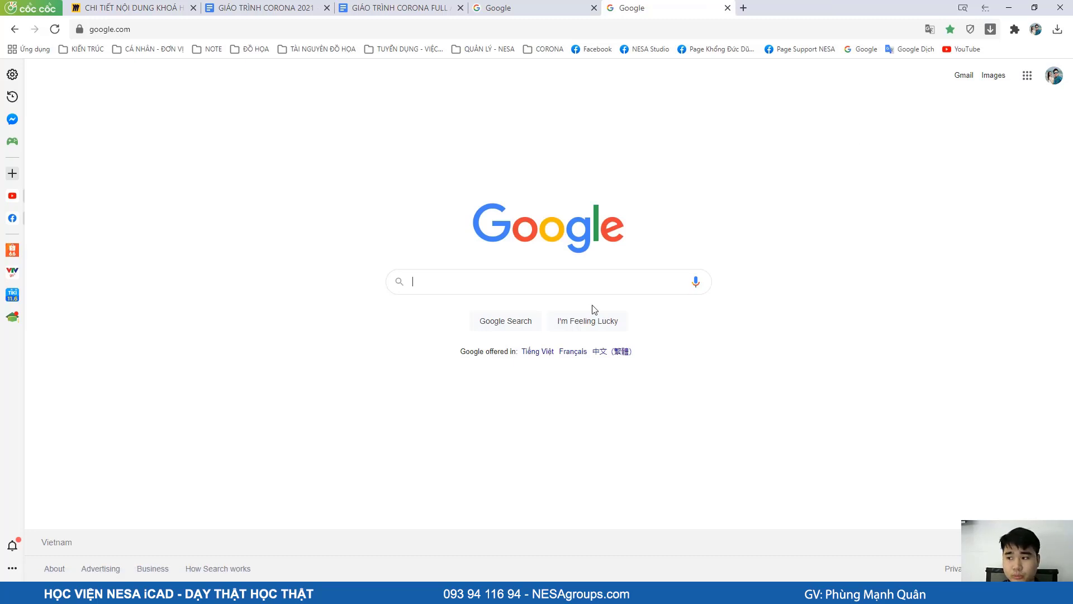
pyautogui.write('xô nhựa')
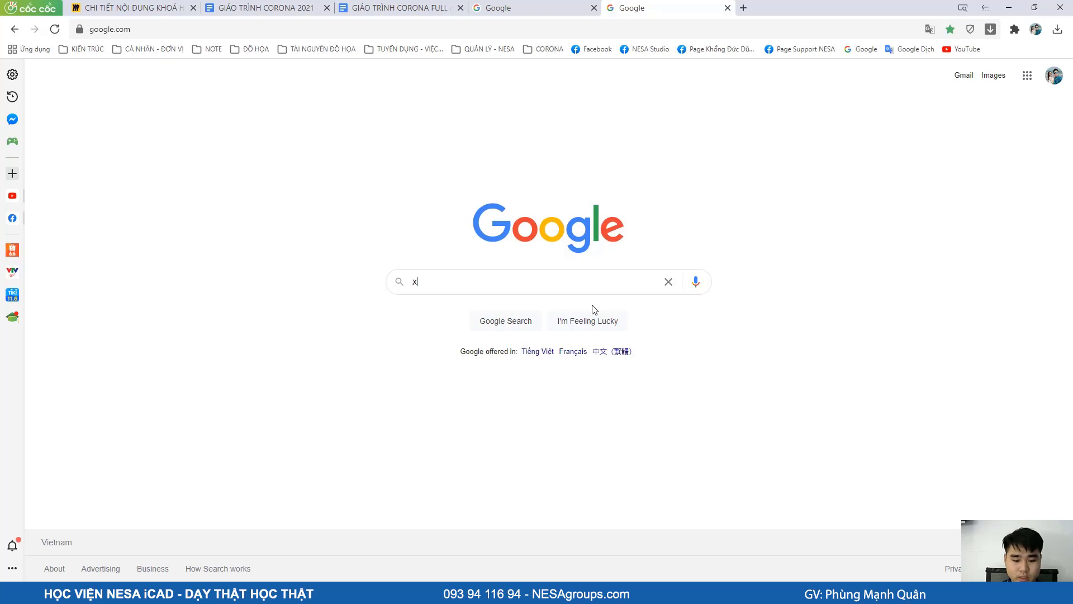
pyautogui.press('Return')
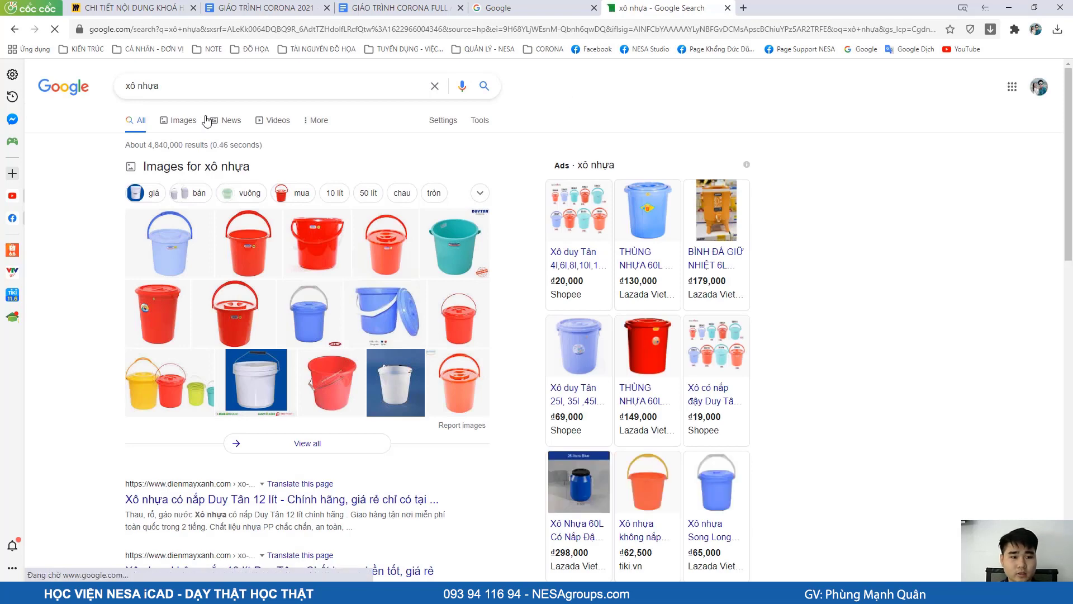
pyautogui.click(176, 119)
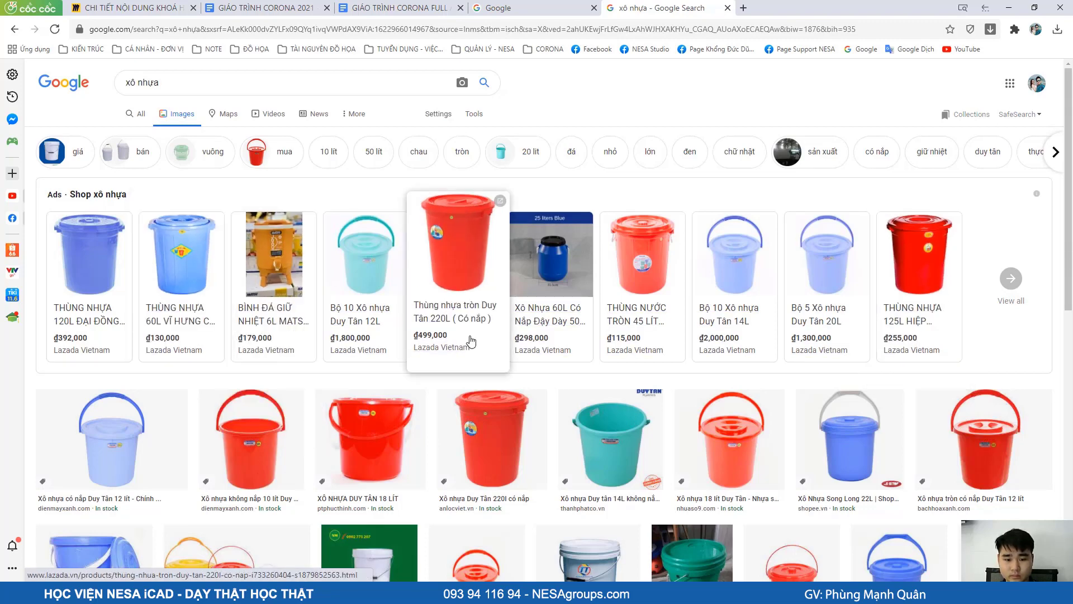
# Step: Open the large preview of the red bucket "Xô Nhựa 18 Lít Màu Đỏ" and check it against the seven questions
pyautogui.scroll(-10, 729, 405)
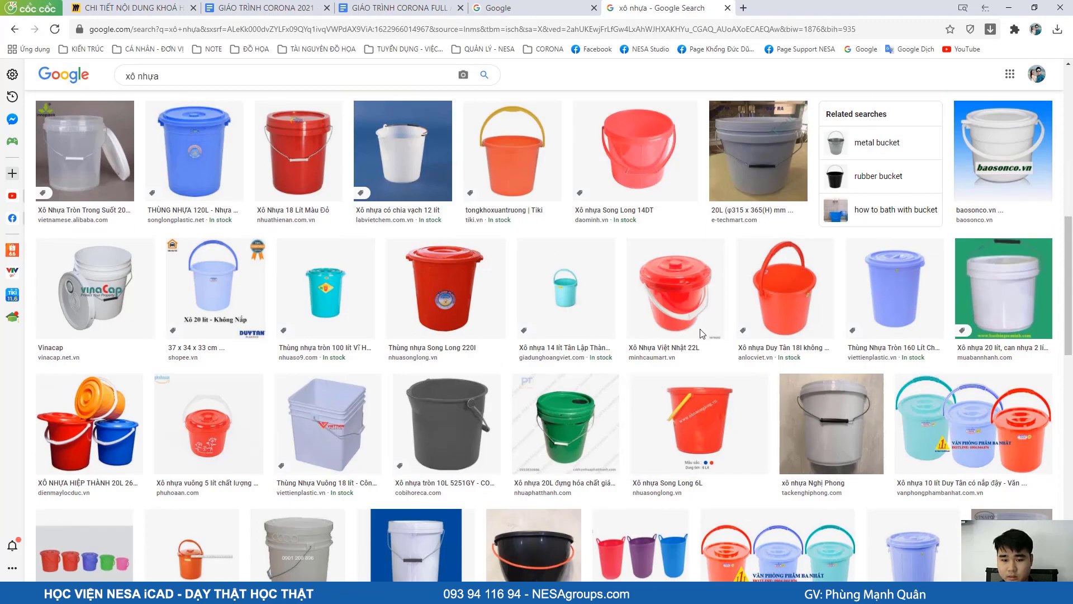
pyautogui.click(304, 147)
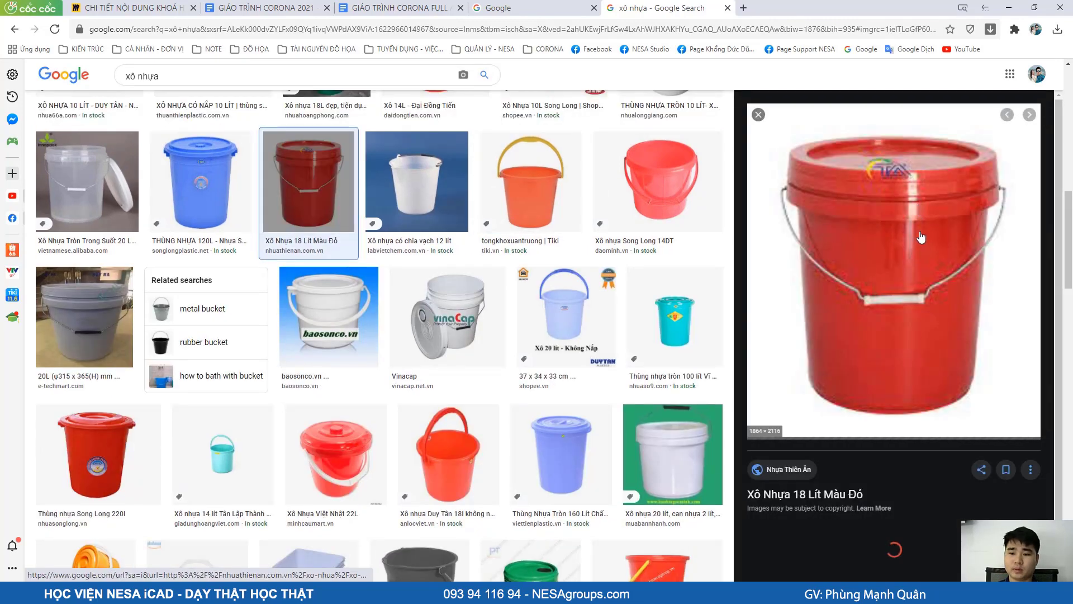
pyautogui.hotkey('alt', 'Tab')
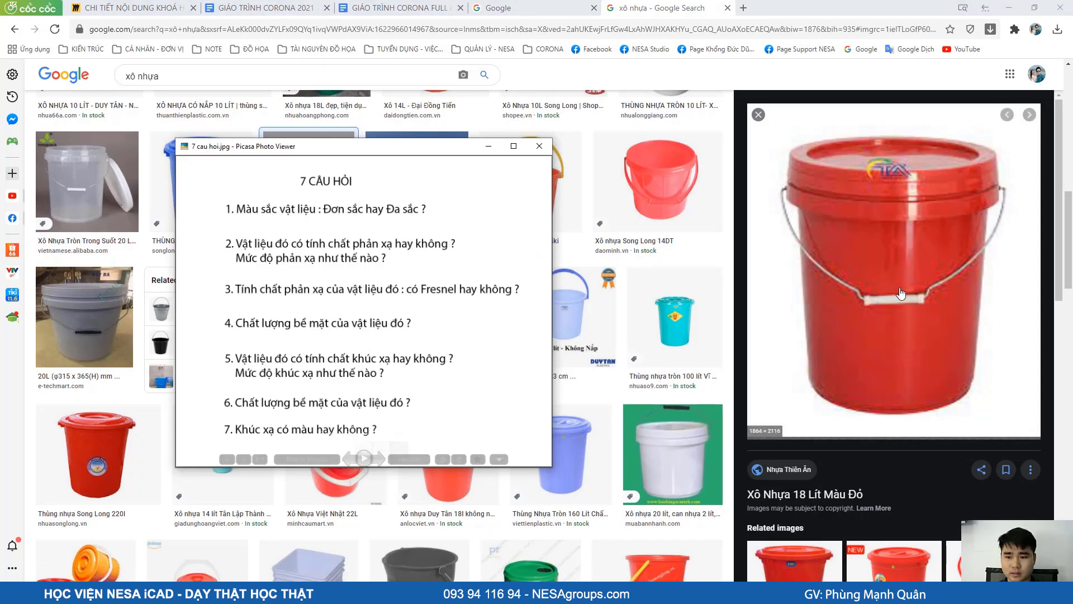
pyautogui.click(830, 5)
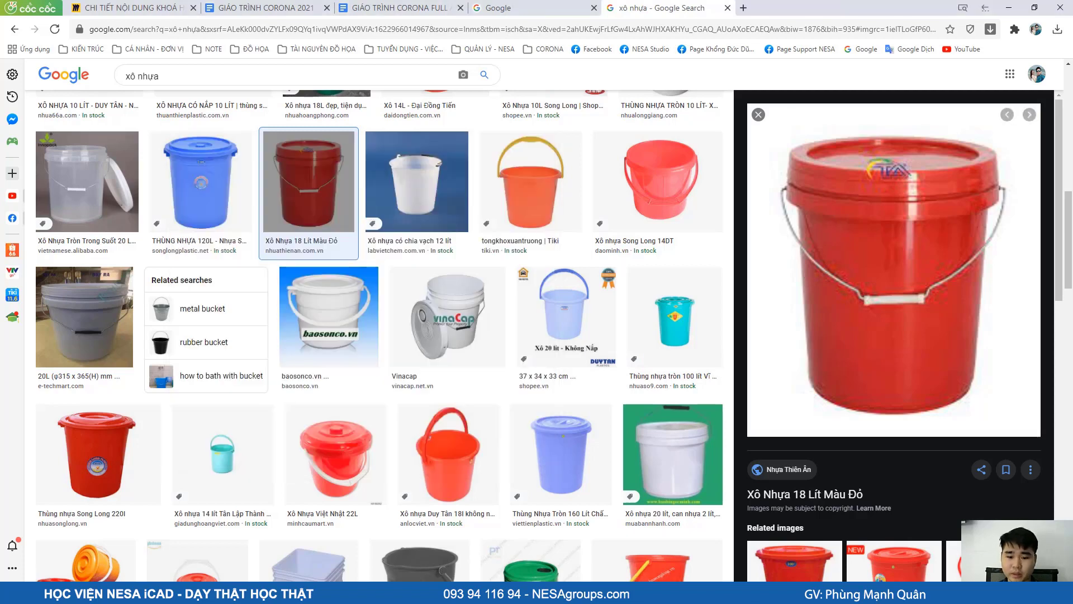
# Step: Return to the Slate Material Editor and set the CoronaMtl's diffuse color to Red 255, Green 0, Blue 0
pyautogui.hotkey('alt', 'Tab')
pyautogui.click(1024, 92)
pyautogui.click(688, 145)
pyautogui.moveTo(702, 137); pyautogui.dragTo(702, 94)
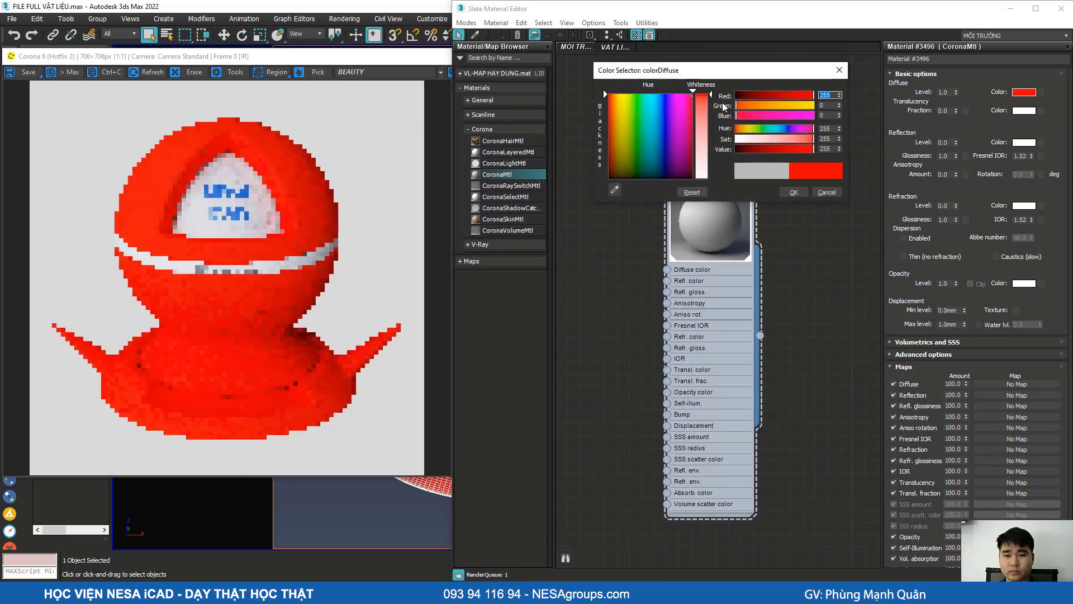
pyautogui.click(794, 192)
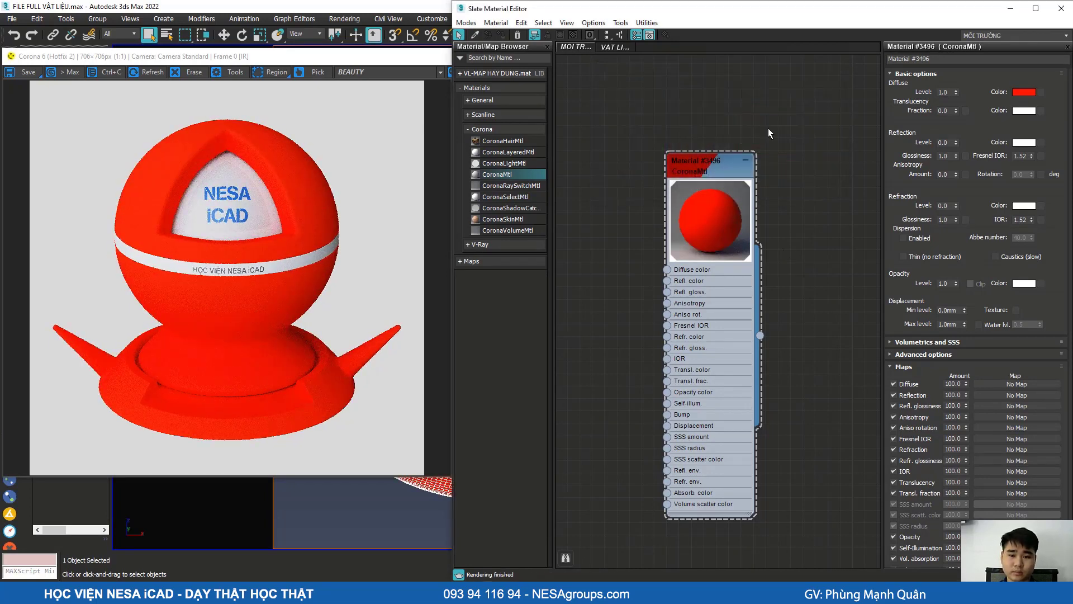
pyautogui.scroll(2, 729, 200)
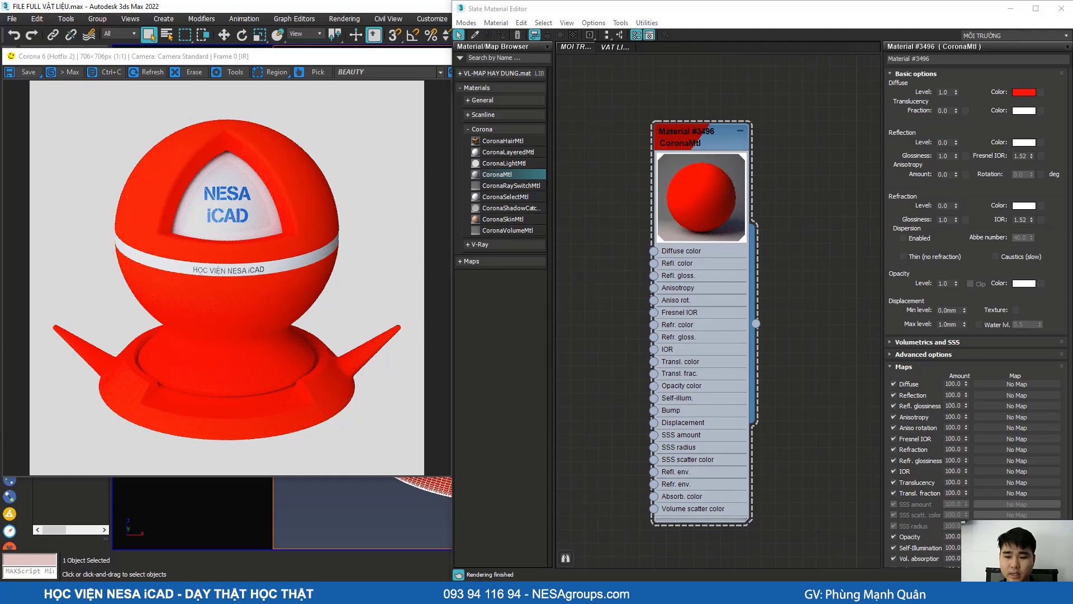
# Step: Switch back to the red bucket photo in the browser and examine its reflection using the "7 cau hoi" image
pyautogui.hotkey('alt', 'Tab')
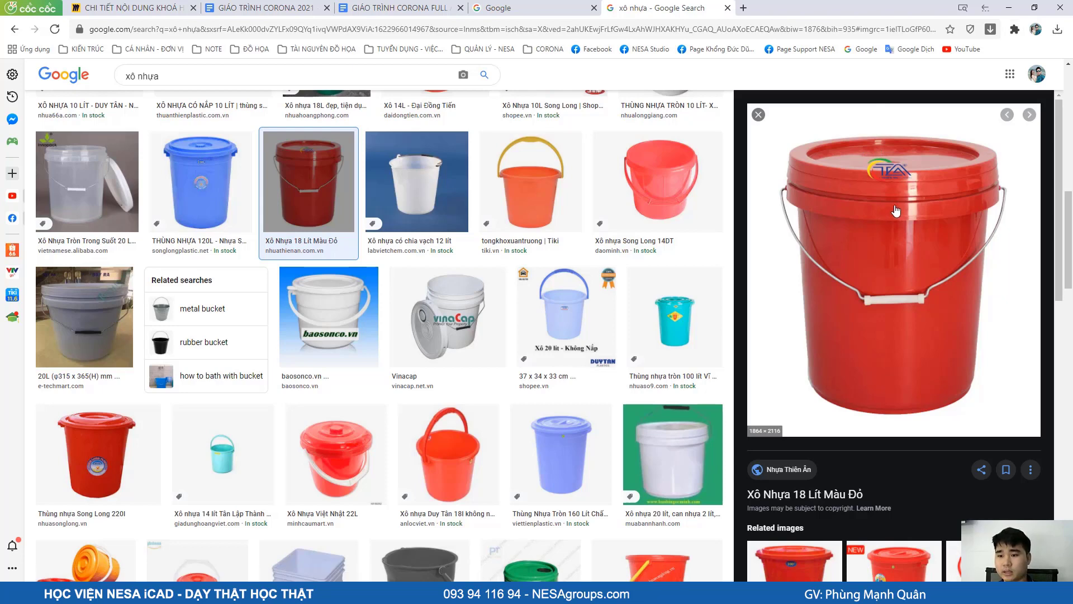
pyautogui.scroll(-5, 894, 212)
pyautogui.scroll(8, 905, 207)
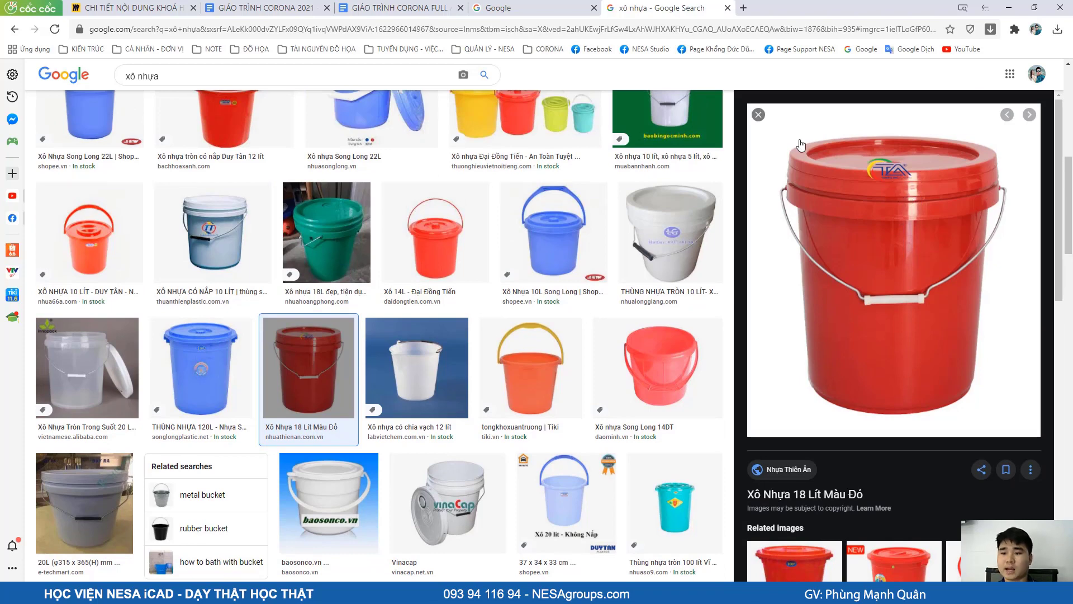
pyautogui.hotkey('alt', 'Tab')
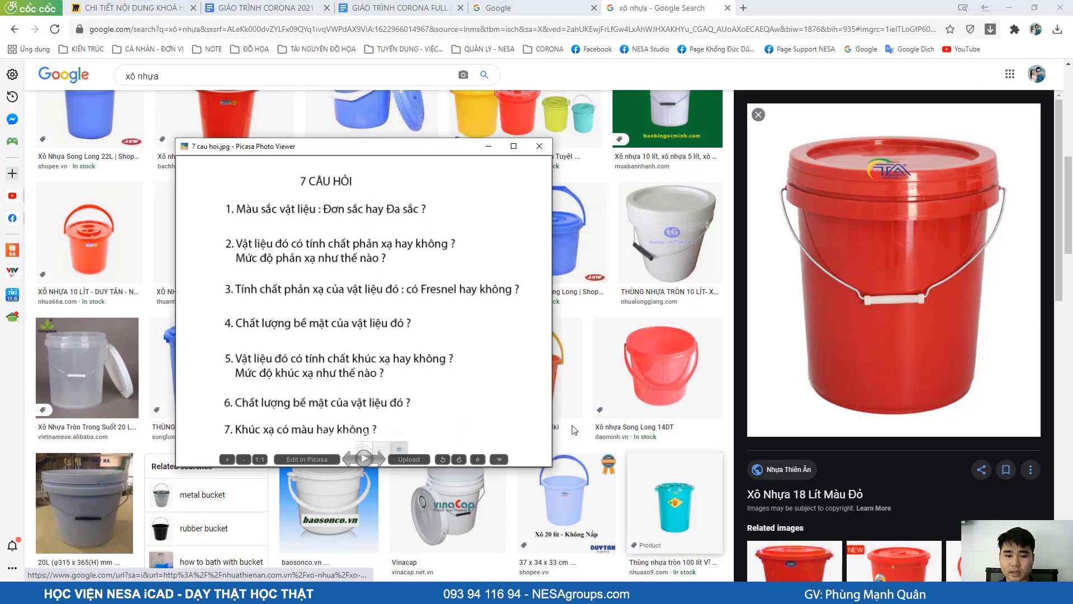
pyautogui.moveTo(267, 235); pyautogui.dragTo(307, 192)
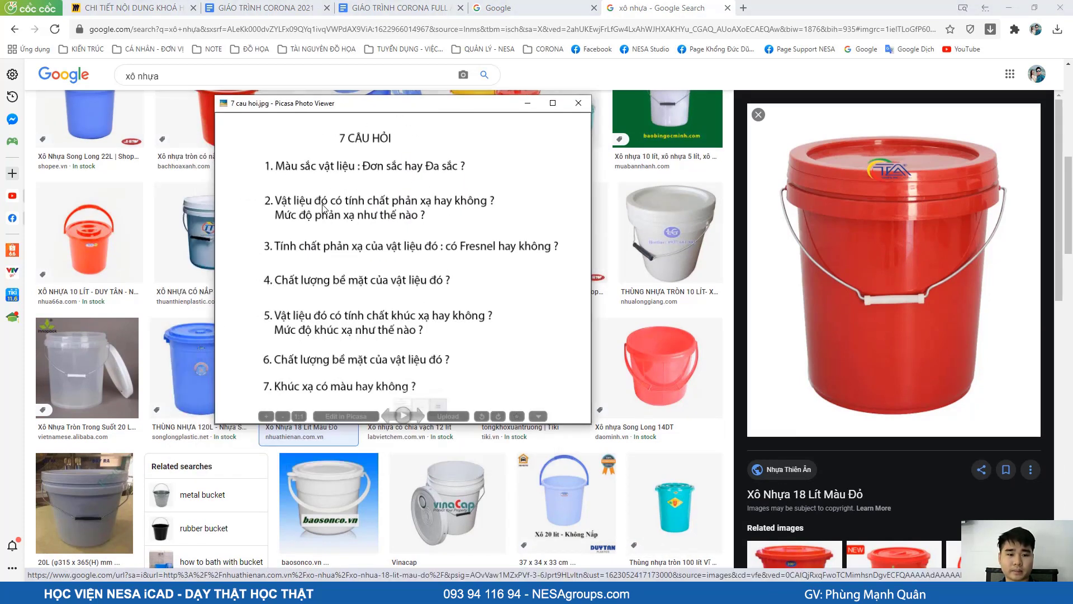
pyautogui.scroll(2, 346, 171)
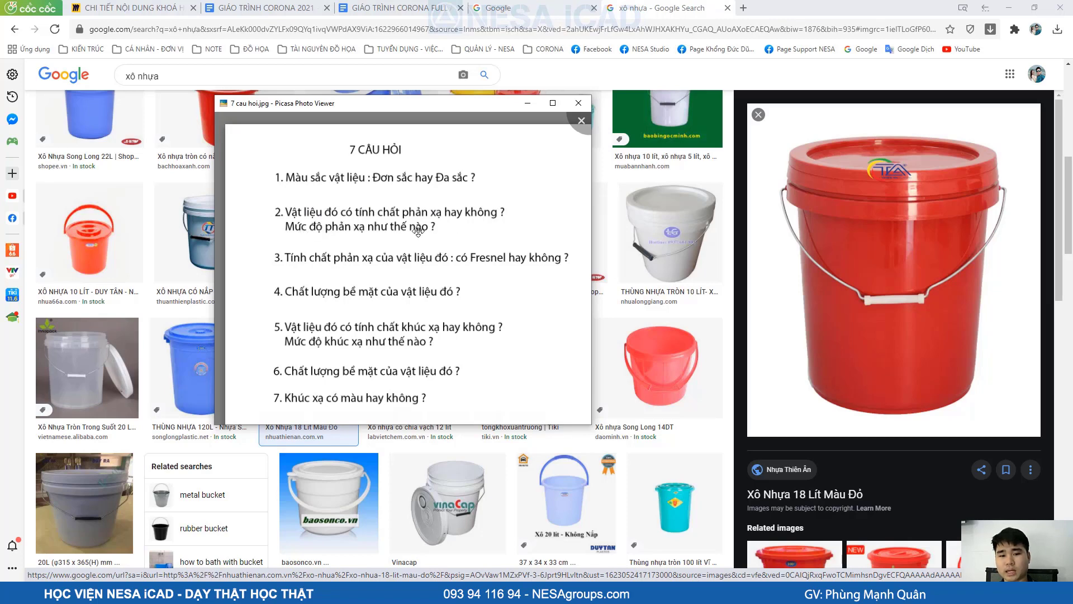
# Step: Close the "7 cau hoi" image, open Google in a new browser tab and search for images of "phản xạ"
pyautogui.moveTo(476, 224); pyautogui.dragTo(470, 214)
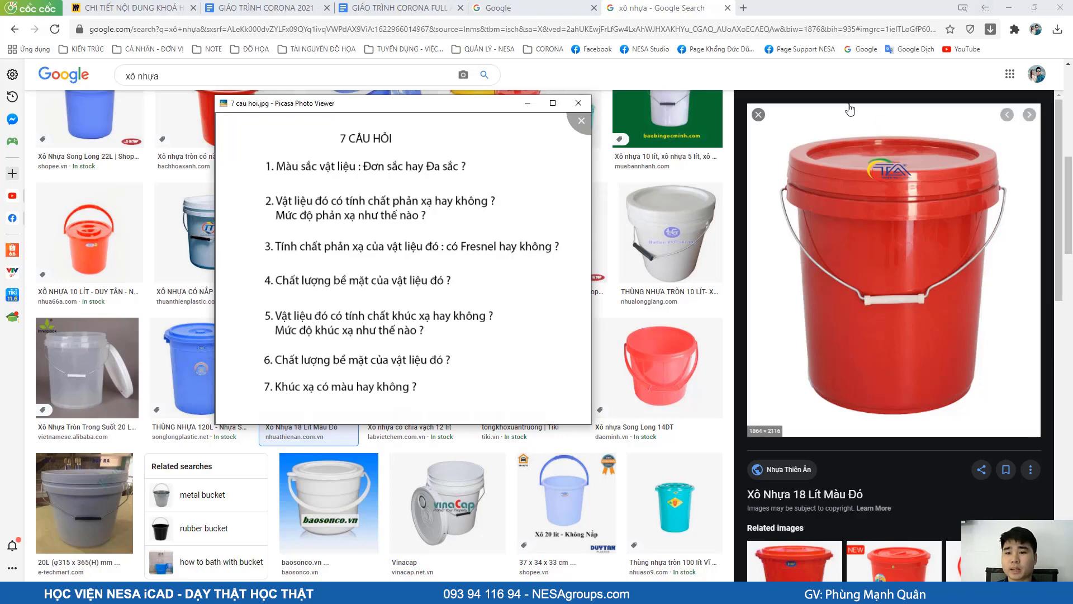
pyautogui.press('Escape')
pyautogui.hotkey('ctrl', 't')
pyautogui.click(861, 49)
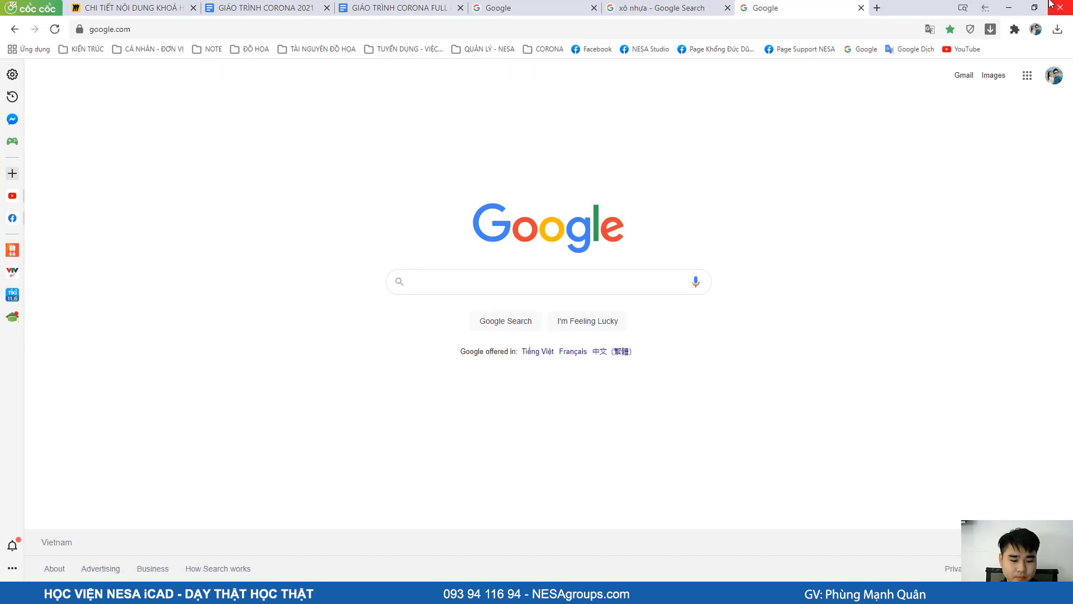
pyautogui.write('phản xạ')
pyautogui.press('Return')
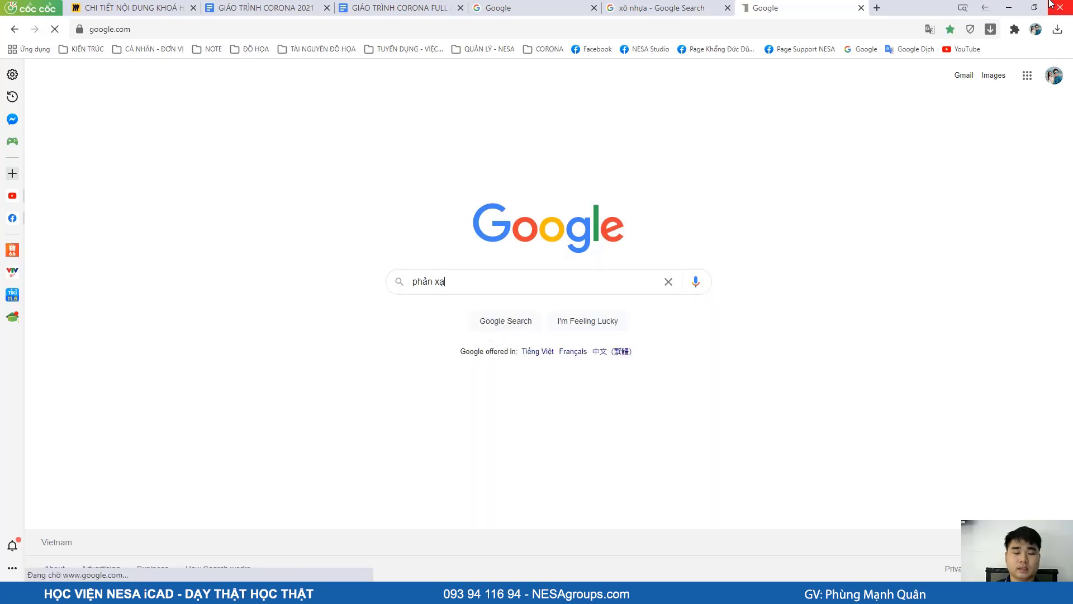
pyautogui.click(176, 118)
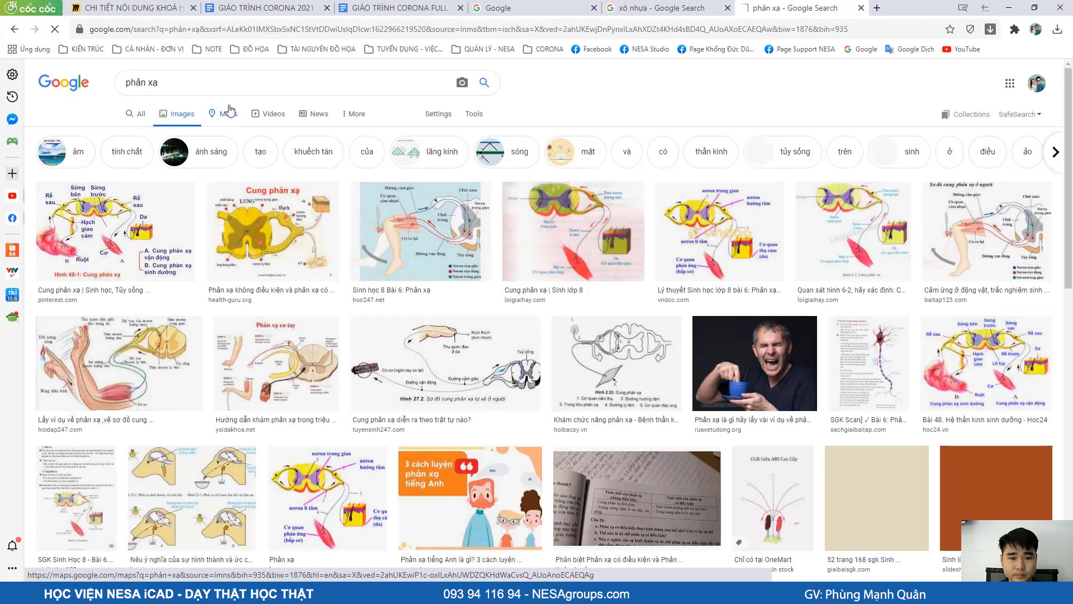
# Step: Refine the image search to "phản xạ ánh sáng" and open the preview comparing "Phản xạ phản chiếu" with "Phản xạ khuếch tán"
pyautogui.click(232, 91)
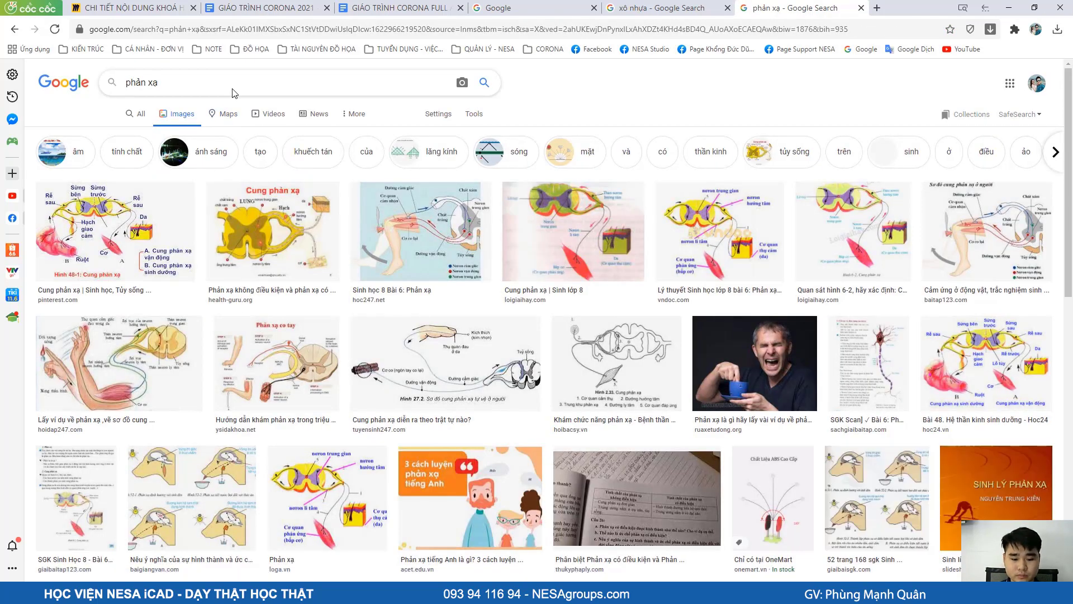
pyautogui.write('anhs sagngs')
pyautogui.press('Return')
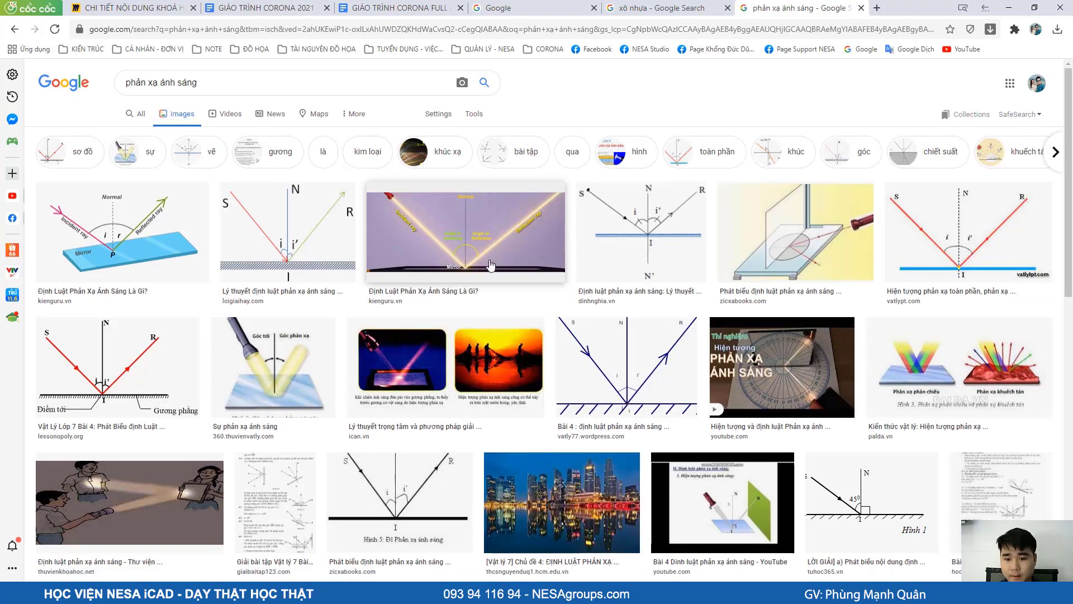
pyautogui.click(960, 376)
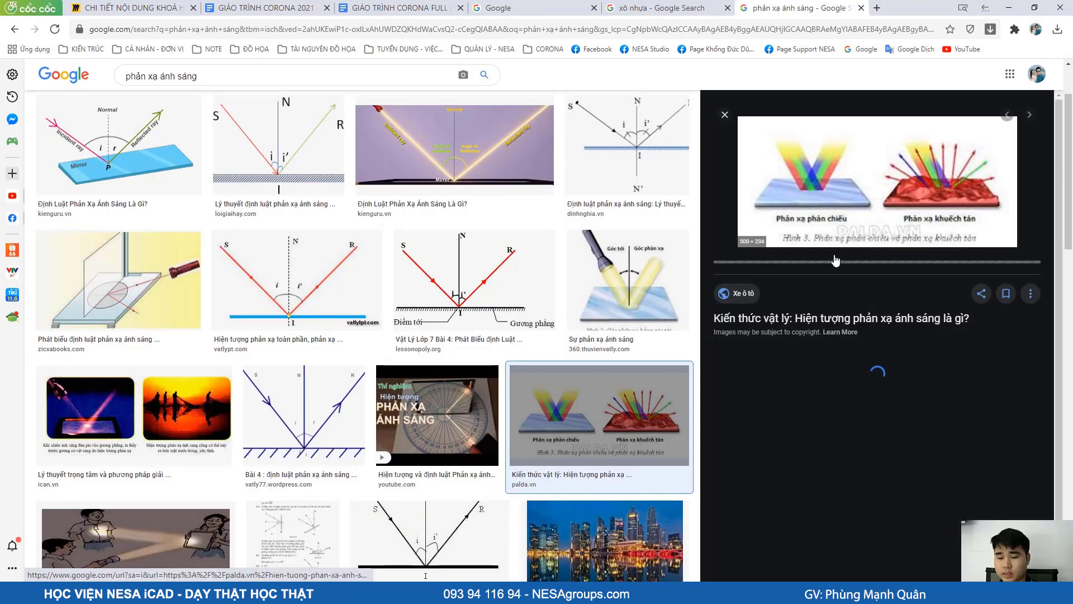